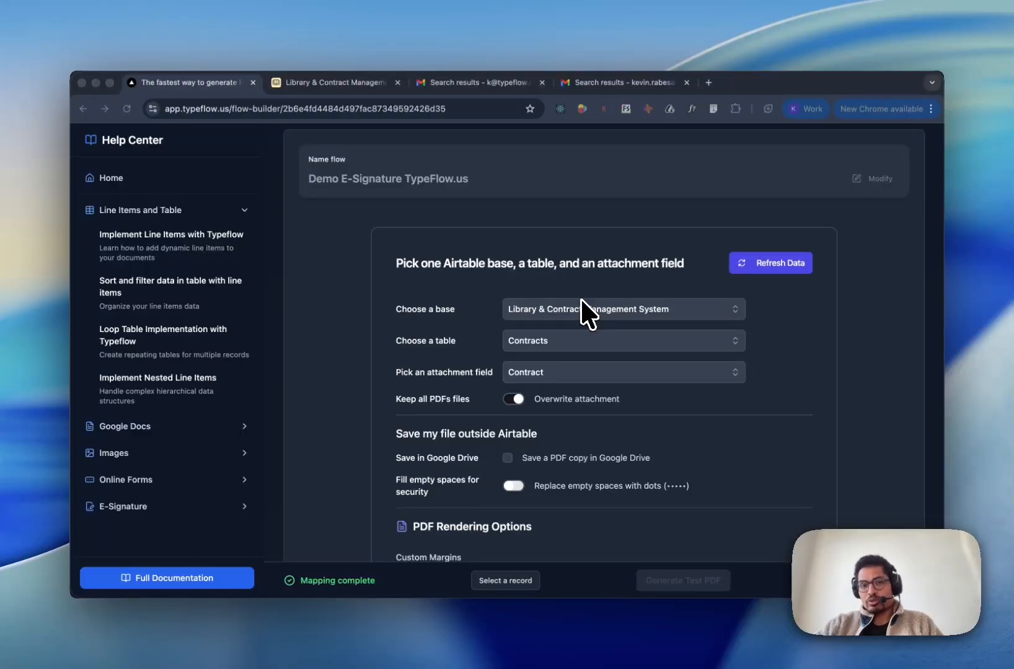
{"action": "scroll", "coordinate": [586, 309], "scroll_direction": "down", "scroll_amount": 1}
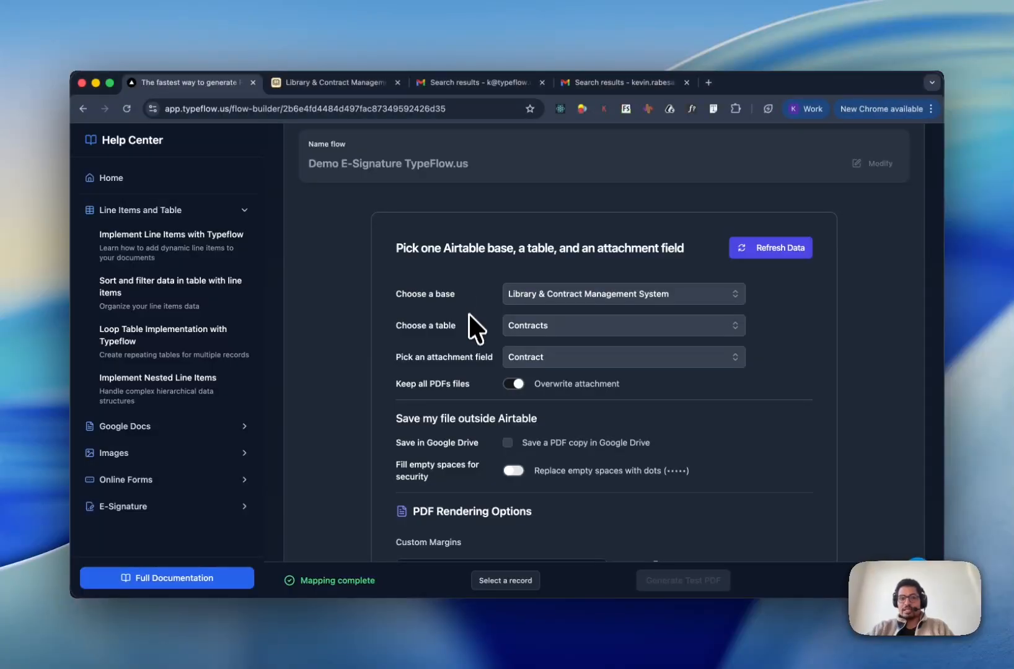
{"action": "scroll", "coordinate": [469, 320], "scroll_direction": "down", "scroll_amount": 5}
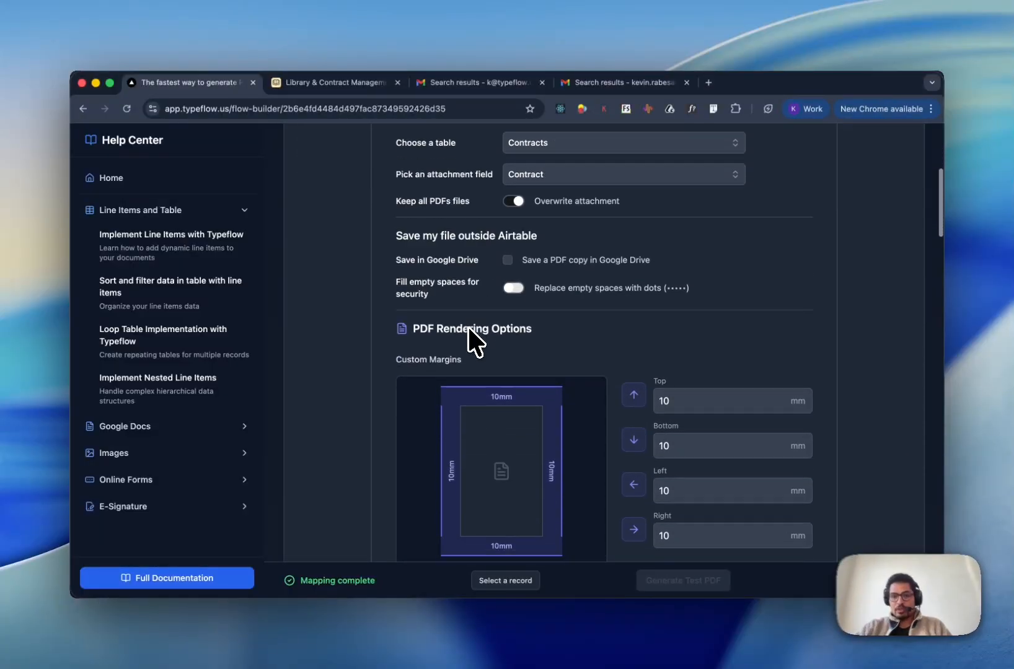
{"action": "scroll", "coordinate": [468, 328], "scroll_direction": "down", "scroll_amount": 15}
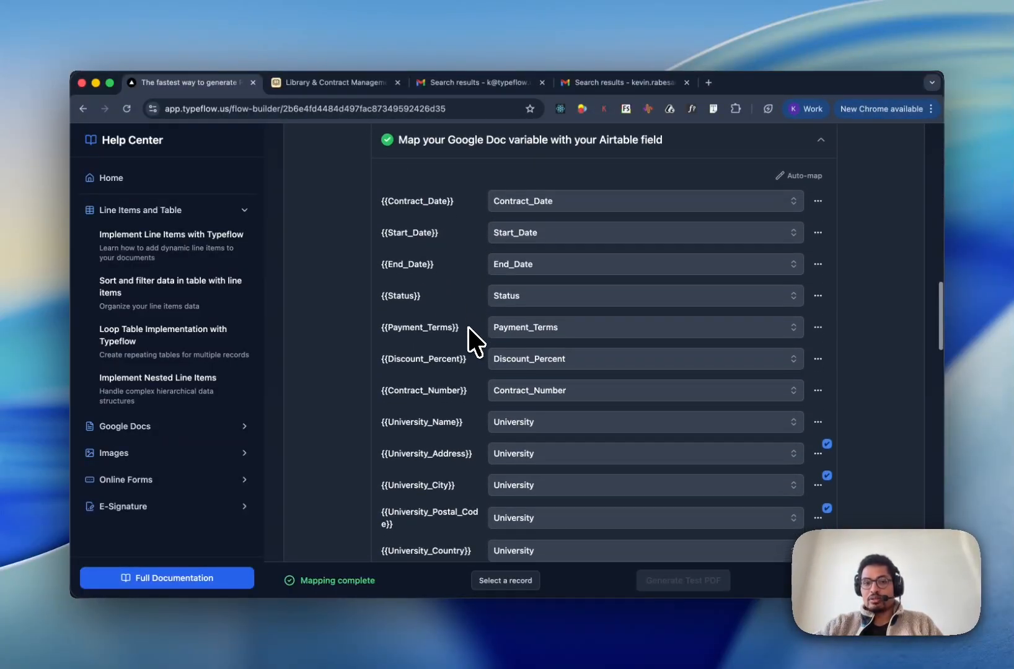
{"action": "scroll", "coordinate": [474, 341], "scroll_direction": "down", "scroll_amount": 3}
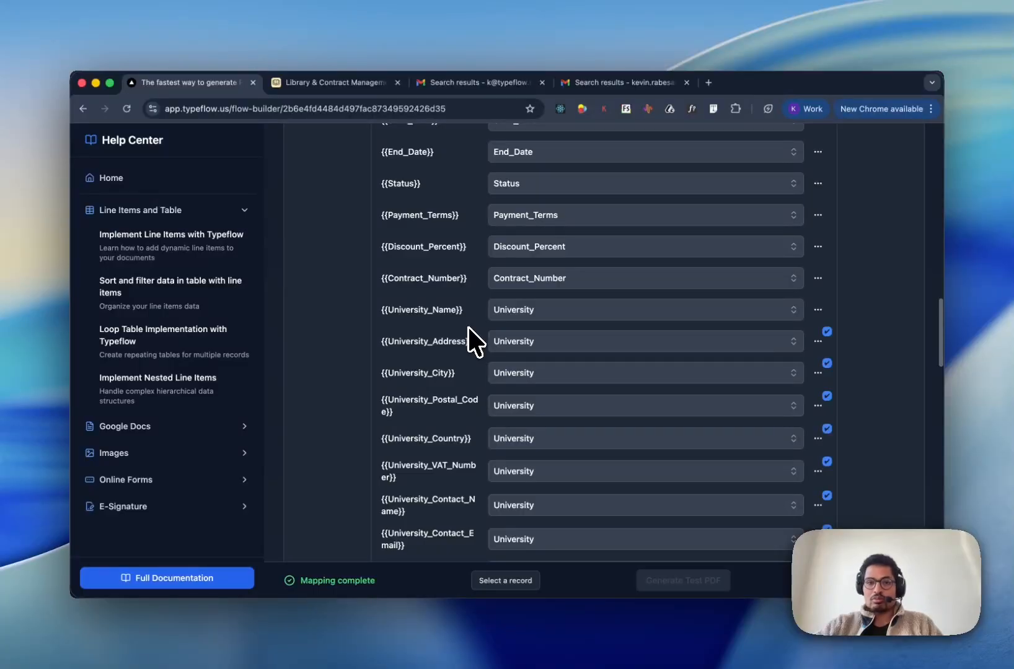
{"action": "scroll", "coordinate": [475, 341], "scroll_direction": "down", "scroll_amount": 3}
{"action": "scroll", "coordinate": [474, 341], "scroll_direction": "up", "scroll_amount": 8}
{"action": "scroll", "coordinate": [475, 341], "scroll_direction": "up", "scroll_amount": 10}
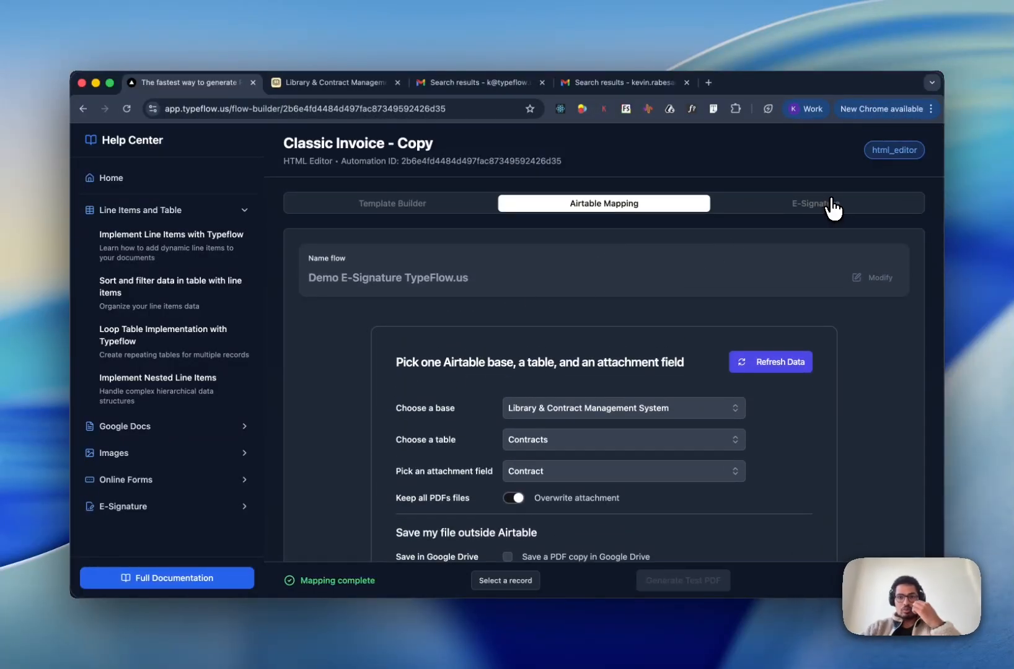
- Bring up the E-Signature settings down to Signers Configuration, which detects no signature fields yet
{"action": "left_click", "coordinate": [832, 205]}
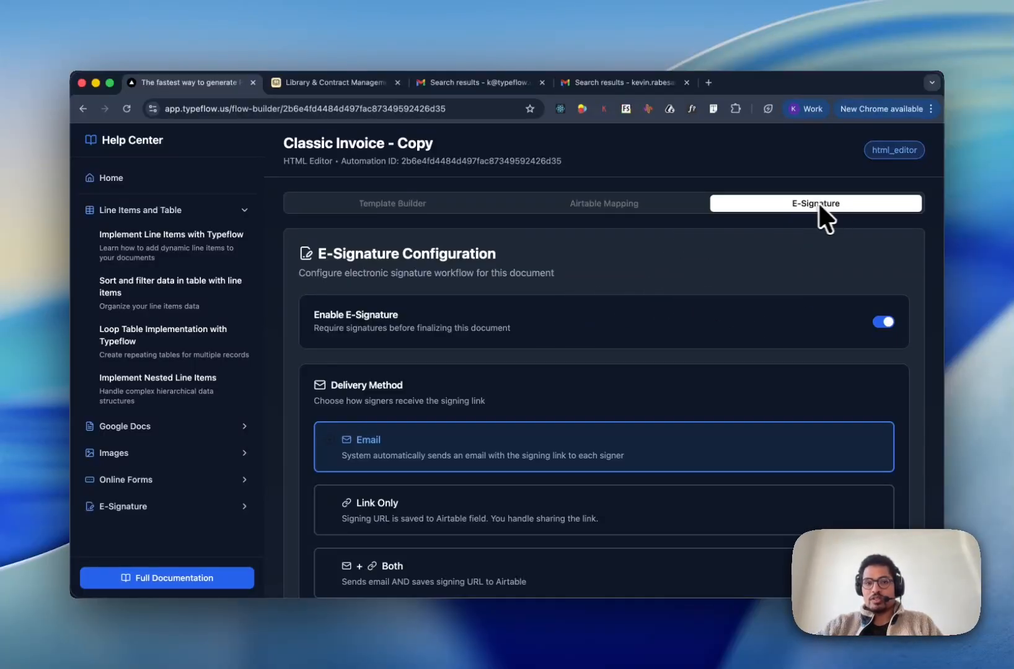
{"action": "scroll", "coordinate": [675, 309], "scroll_direction": "down", "scroll_amount": 1}
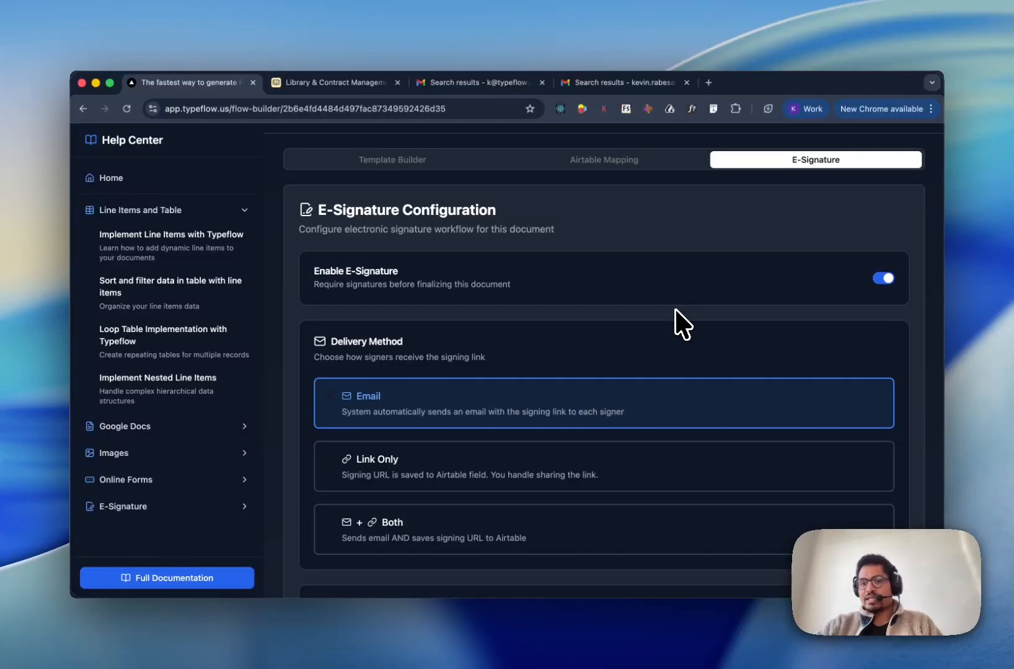
{"action": "scroll", "coordinate": [675, 310], "scroll_direction": "down", "scroll_amount": 1}
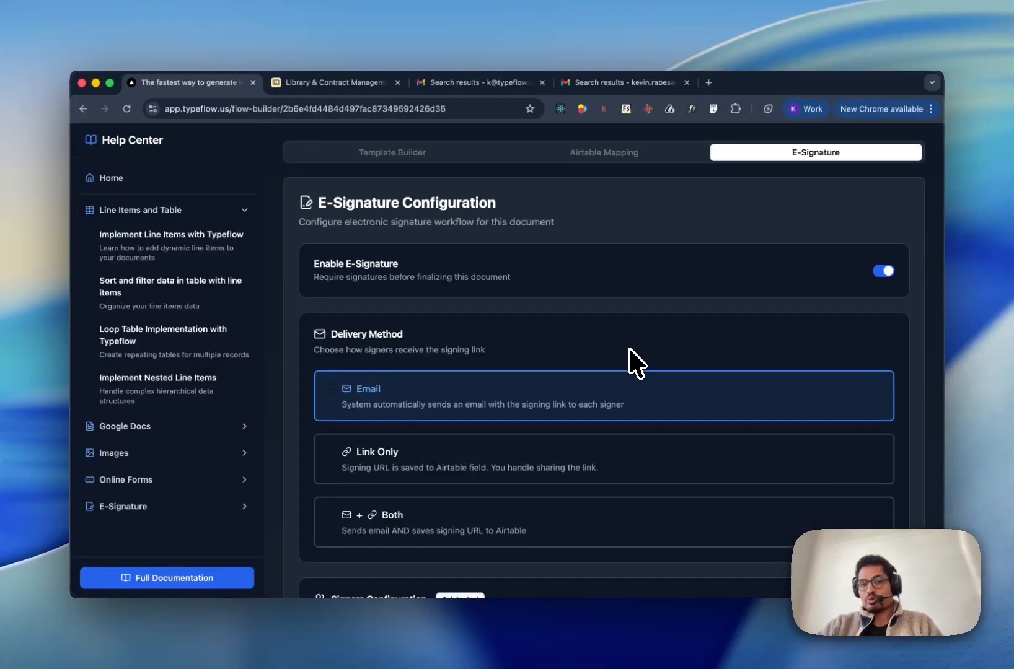
{"action": "scroll", "coordinate": [625, 403], "scroll_direction": "down", "scroll_amount": 5}
{"action": "scroll", "coordinate": [624, 447], "scroll_direction": "down", "scroll_amount": 5}
{"action": "scroll", "coordinate": [624, 447], "scroll_direction": "down", "scroll_amount": 2}
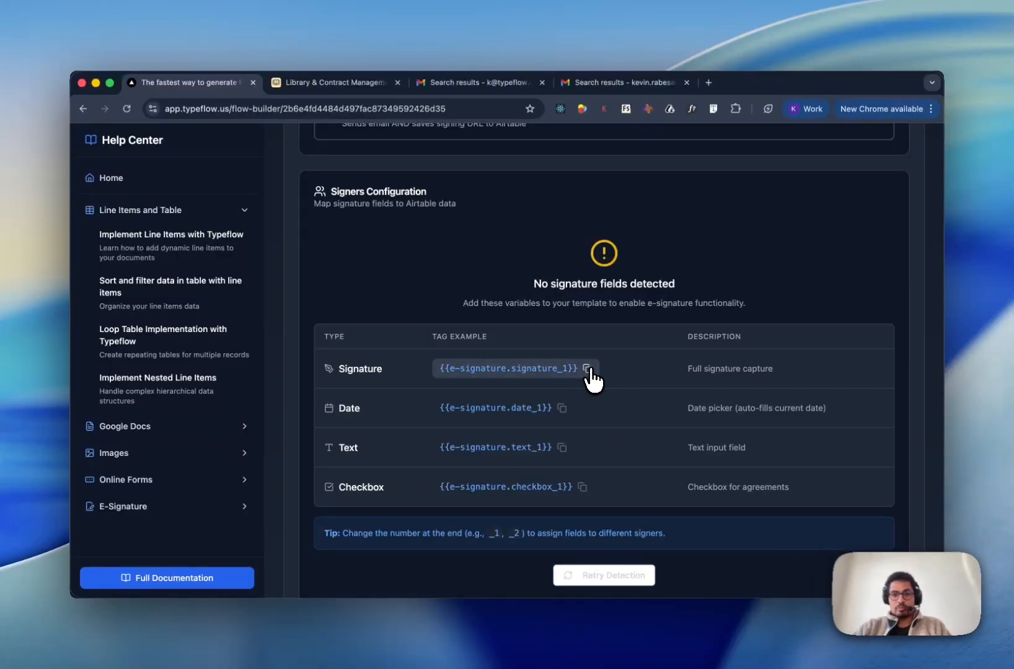
- Copy the {{e-signature.signature_1}} tag, skim the e-signature help article, and go to Template Builder
{"action": "left_click", "coordinate": [586, 369]}
{"action": "left_click", "coordinate": [169, 512]}
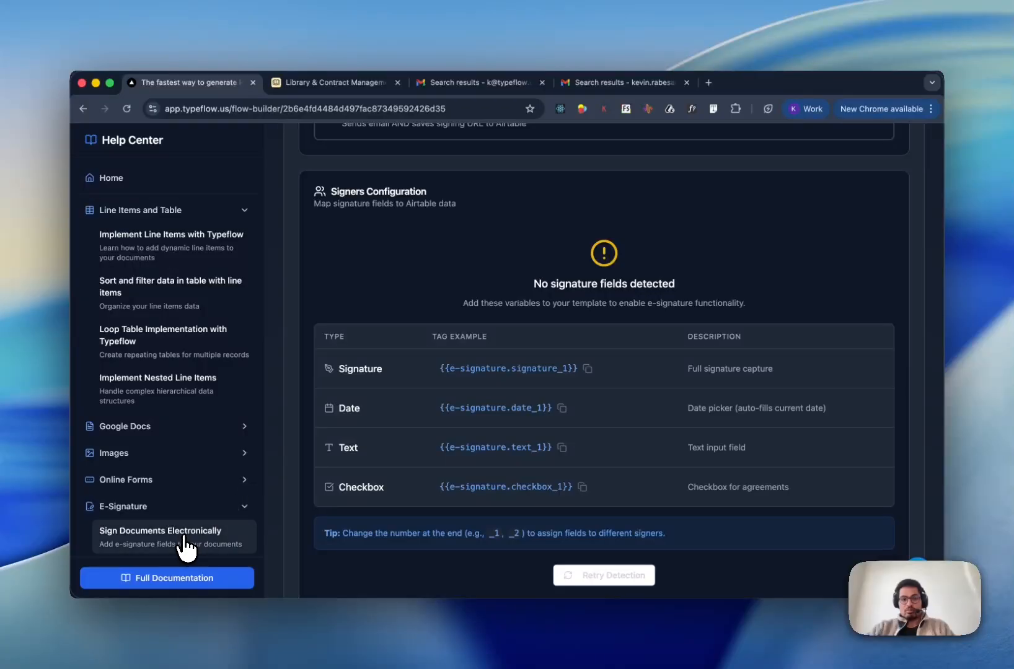
{"action": "left_click", "coordinate": [181, 535]}
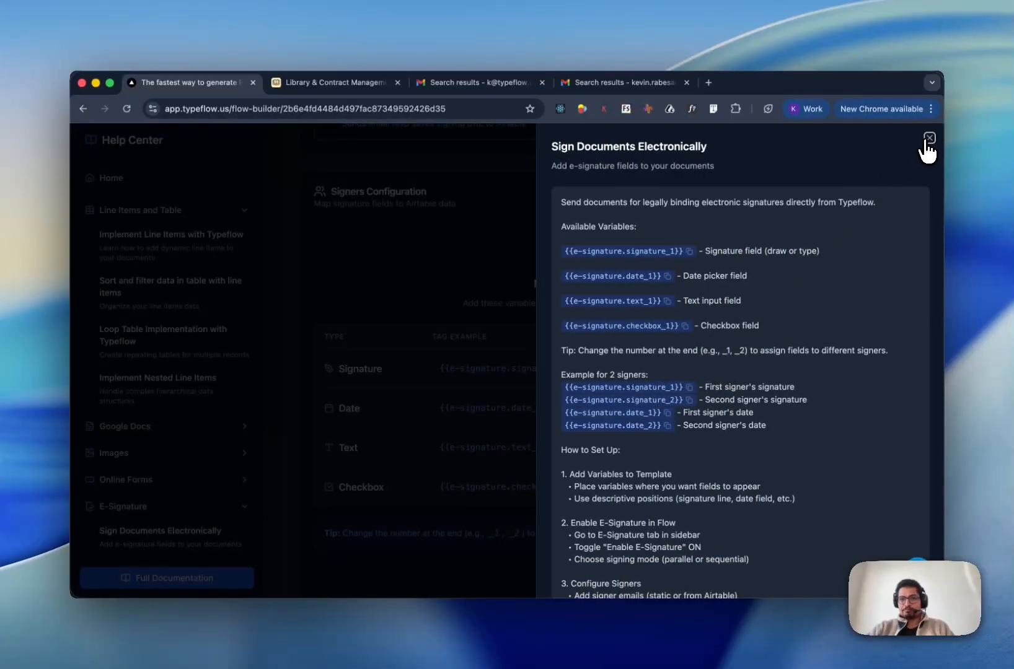
{"action": "left_click", "coordinate": [929, 138]}
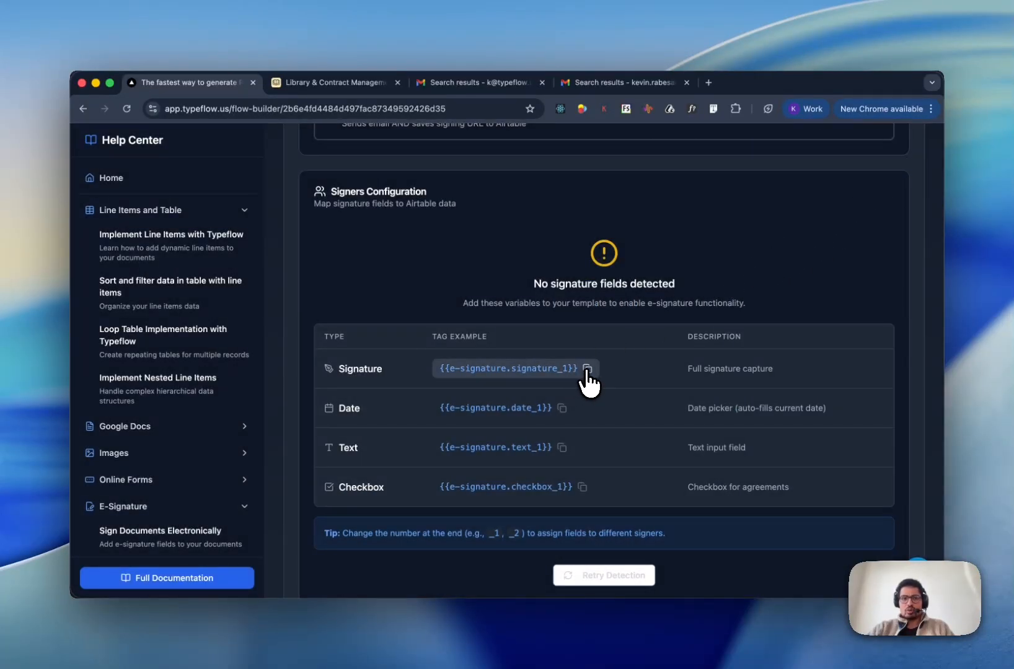
{"action": "scroll", "coordinate": [372, 151], "scroll_direction": "up", "scroll_amount": 10}
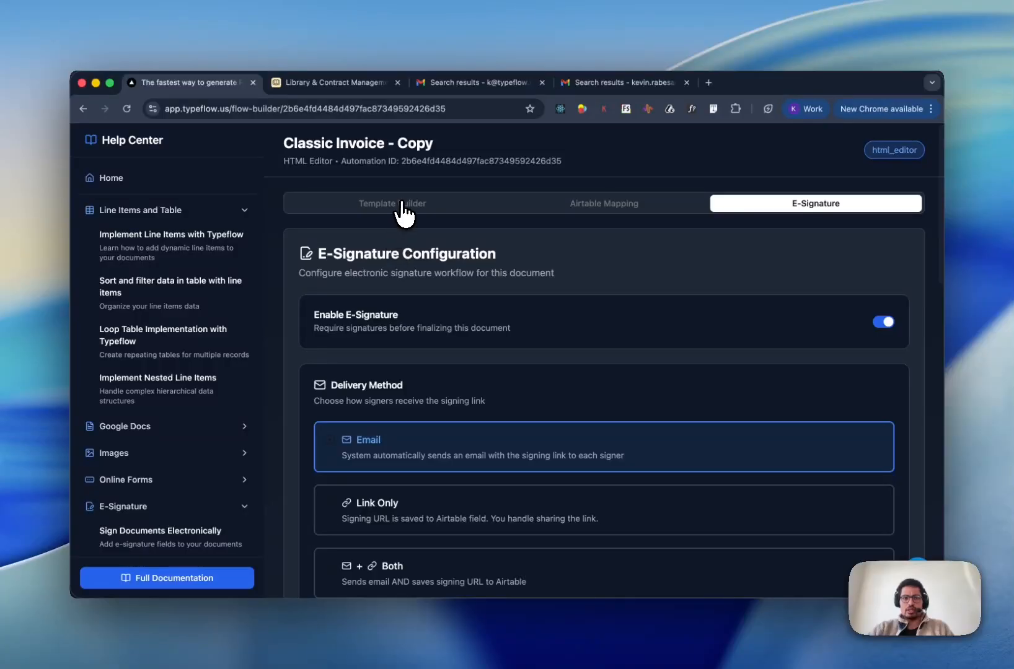
{"action": "left_click", "coordinate": [403, 204]}
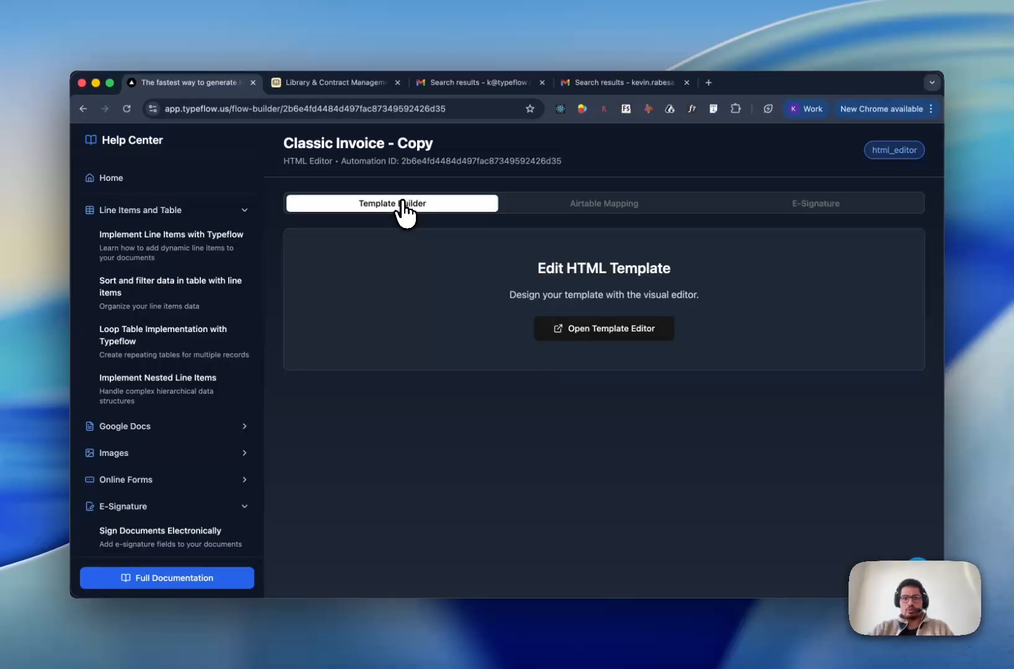
- Add a text block under For the Client containing the {{e-signature.signature_1}} tag
{"action": "left_click", "coordinate": [612, 334]}
{"action": "scroll", "coordinate": [459, 459], "scroll_direction": "down", "scroll_amount": 10}
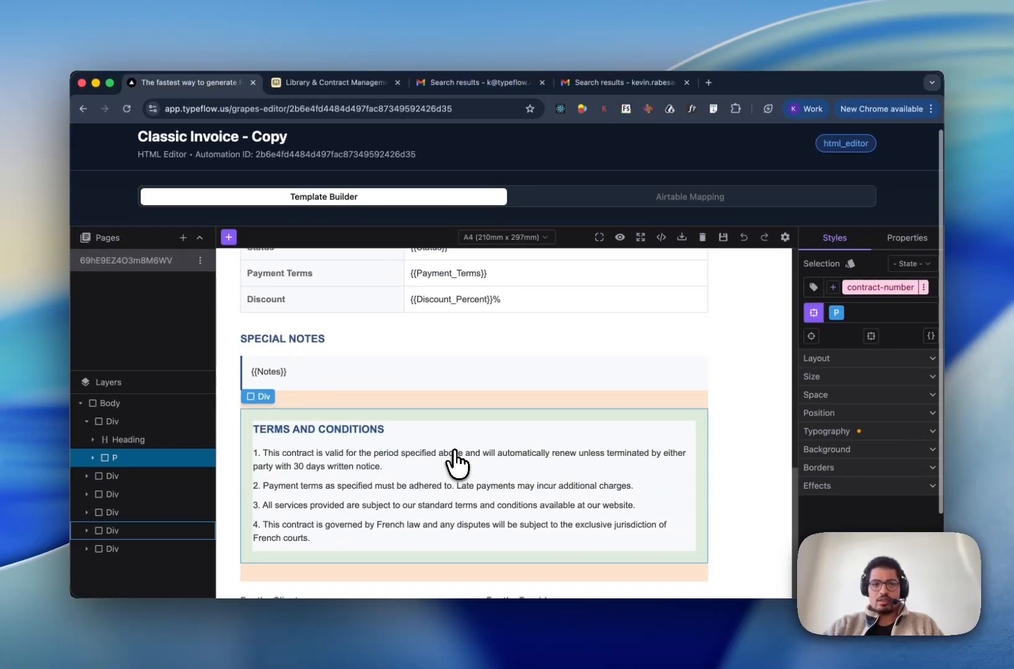
{"action": "scroll", "coordinate": [455, 462], "scroll_direction": "down", "scroll_amount": 3}
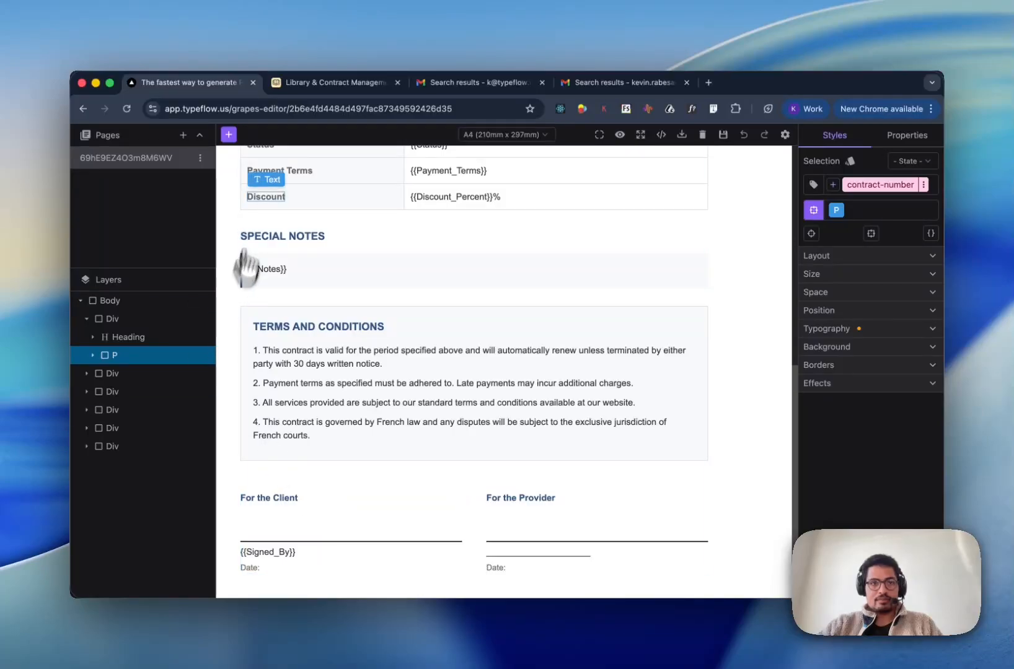
{"action": "left_click", "coordinate": [229, 134]}
{"action": "left_click_drag", "start_coordinate": [174, 403], "coordinate": [321, 519]}
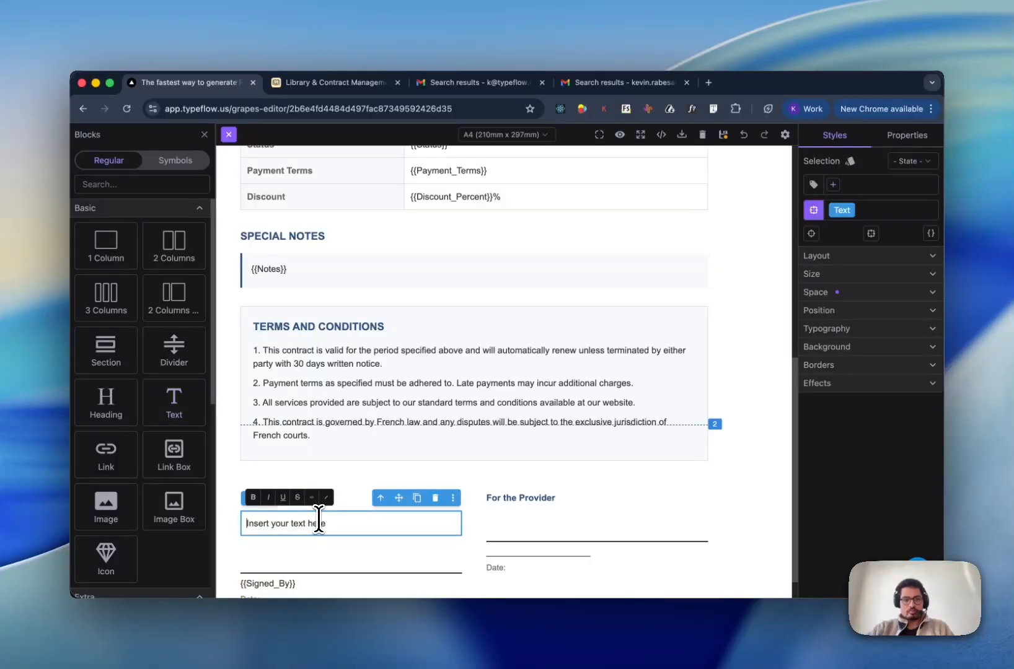
{"action": "key", "text": "super+v"}
{"action": "key", "text": "shift+End"}
{"action": "key", "text": "BackSpace"}
{"action": "left_click", "coordinate": [475, 518]}
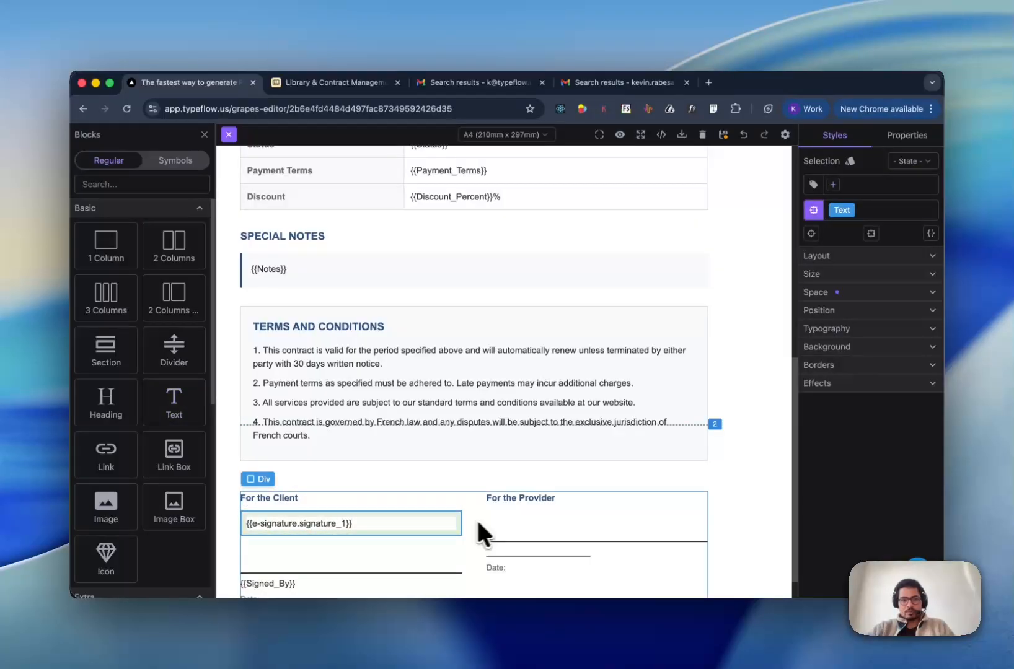
- Duplicate the tag into the For the Provider column and change it to {{e-signature.signature_2}}
{"action": "left_click", "coordinate": [432, 520]}
{"action": "left_click", "coordinate": [416, 499]}
{"action": "left_click", "coordinate": [383, 546]}
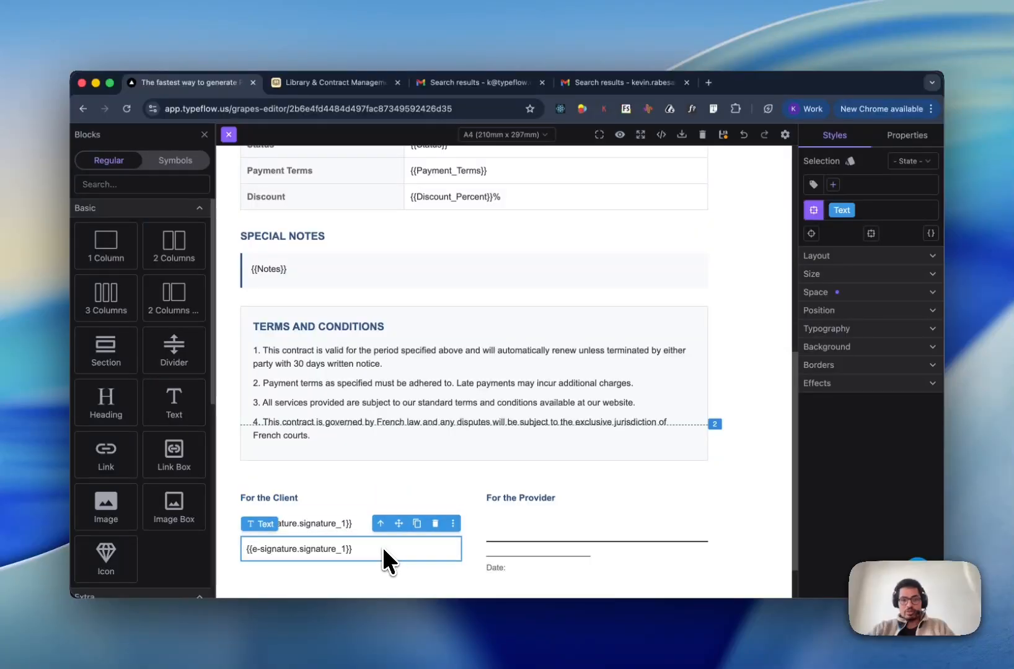
{"action": "mouse_move", "coordinate": [400, 524]}
{"action": "left_mouse_down"}
{"action": "mouse_move", "coordinate": [494, 509]}
{"action": "mouse_move", "coordinate": [538, 519]}
{"action": "left_mouse_up"}
{"action": "double_click", "coordinate": [587, 521]}
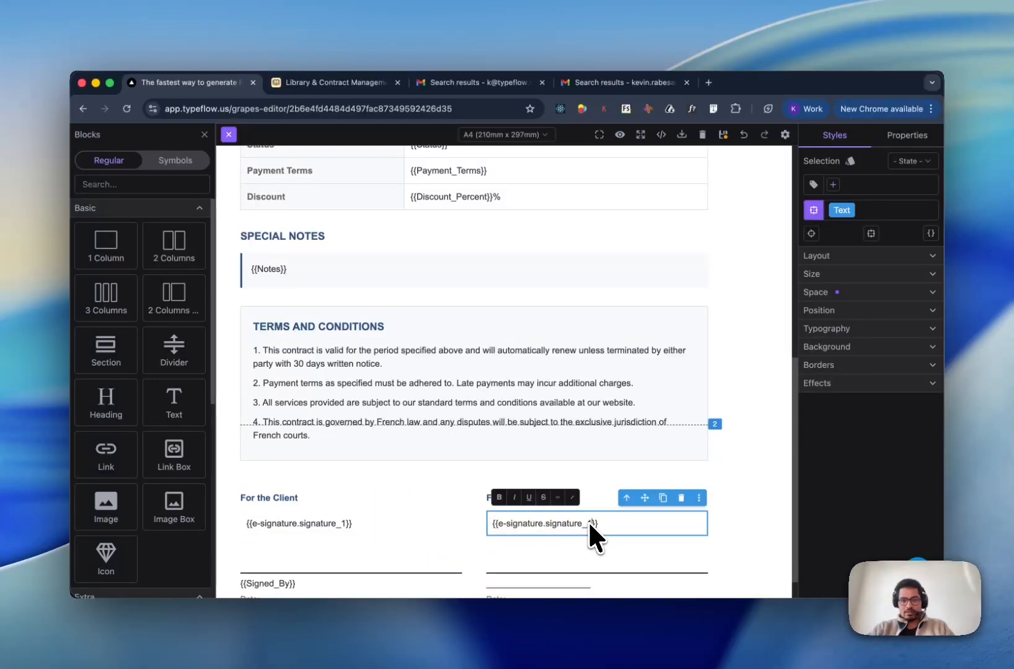
{"action": "key", "text": "BackSpace"}
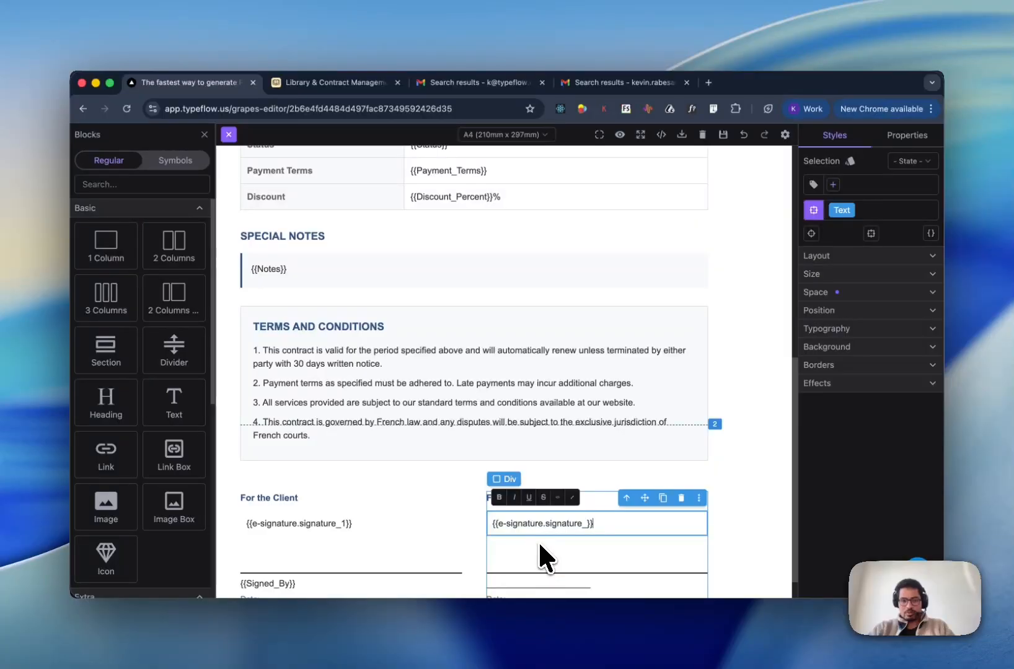
{"action": "type", "text": "2"}
{"action": "left_click", "coordinate": [344, 524]}
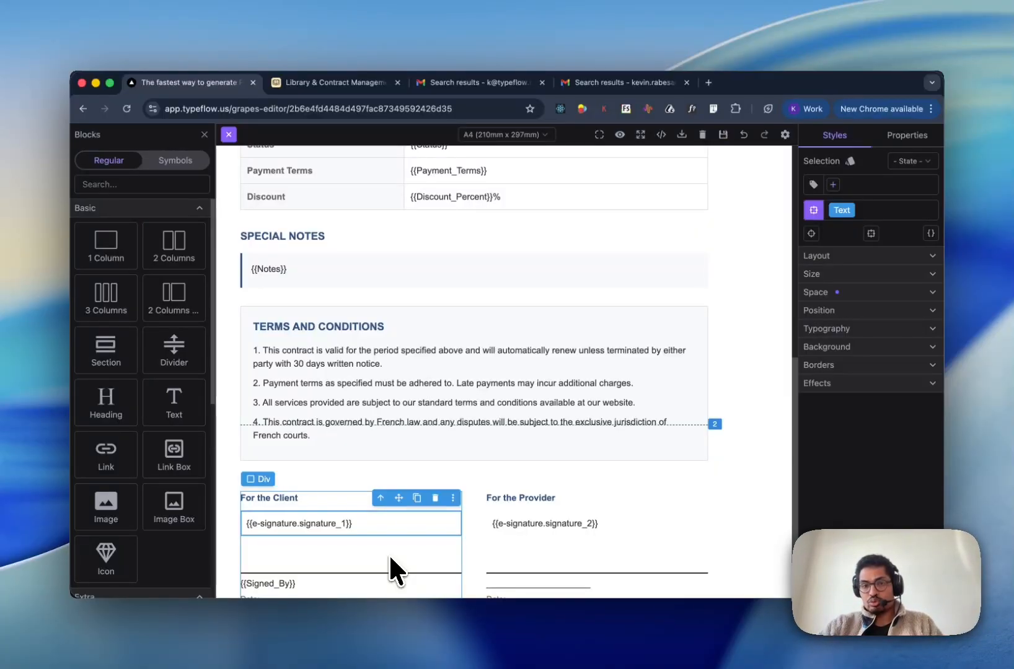
{"action": "left_click", "coordinate": [586, 521]}
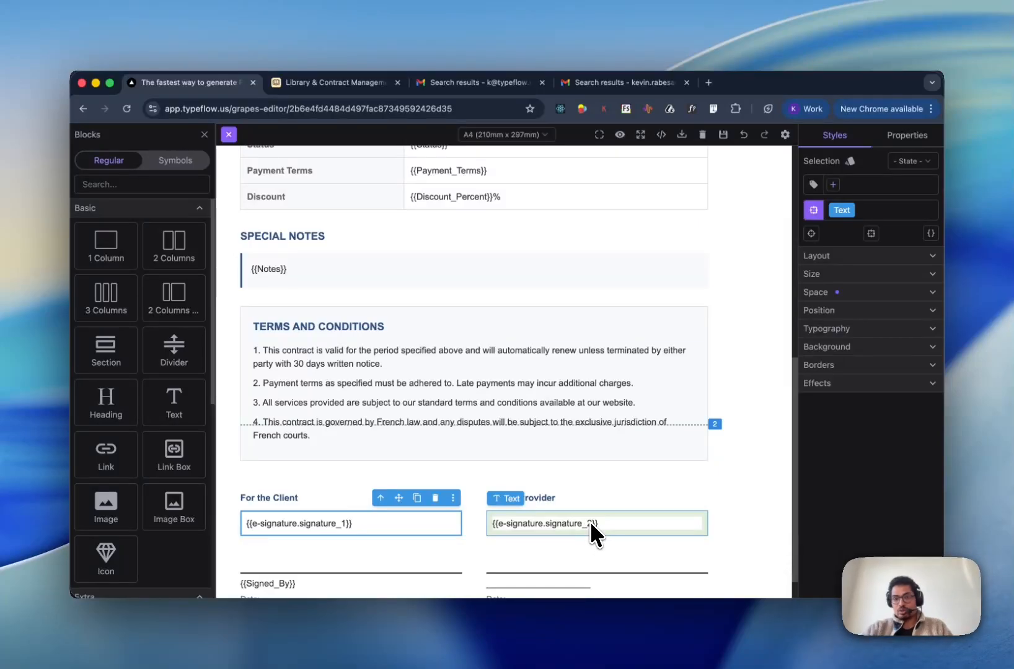
{"action": "double_click", "coordinate": [589, 519]}
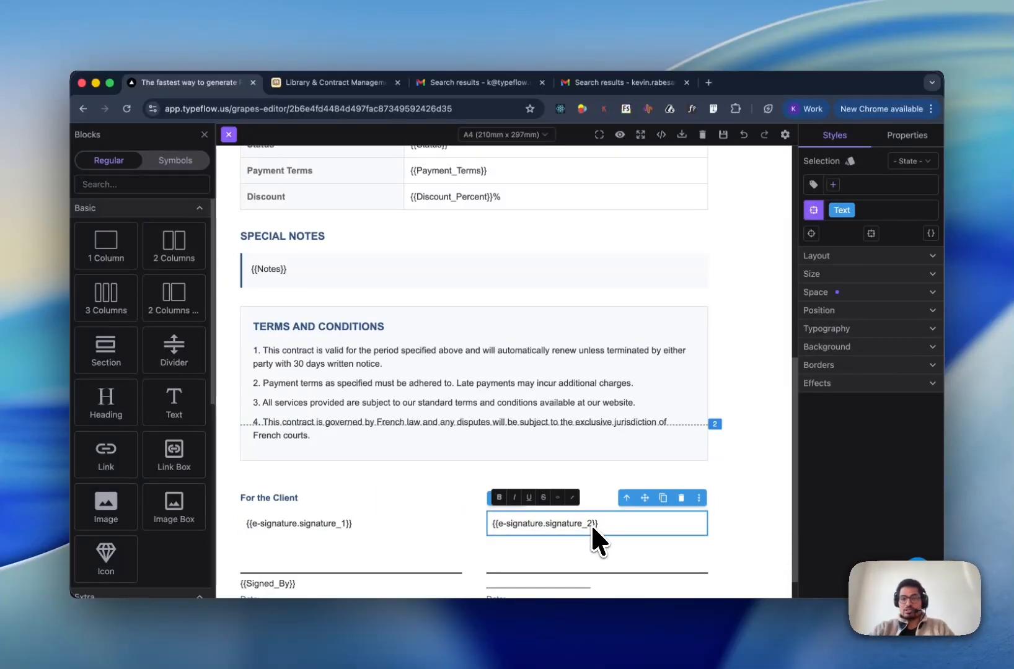
{"action": "scroll", "coordinate": [515, 484], "scroll_direction": "down", "scroll_amount": 1}
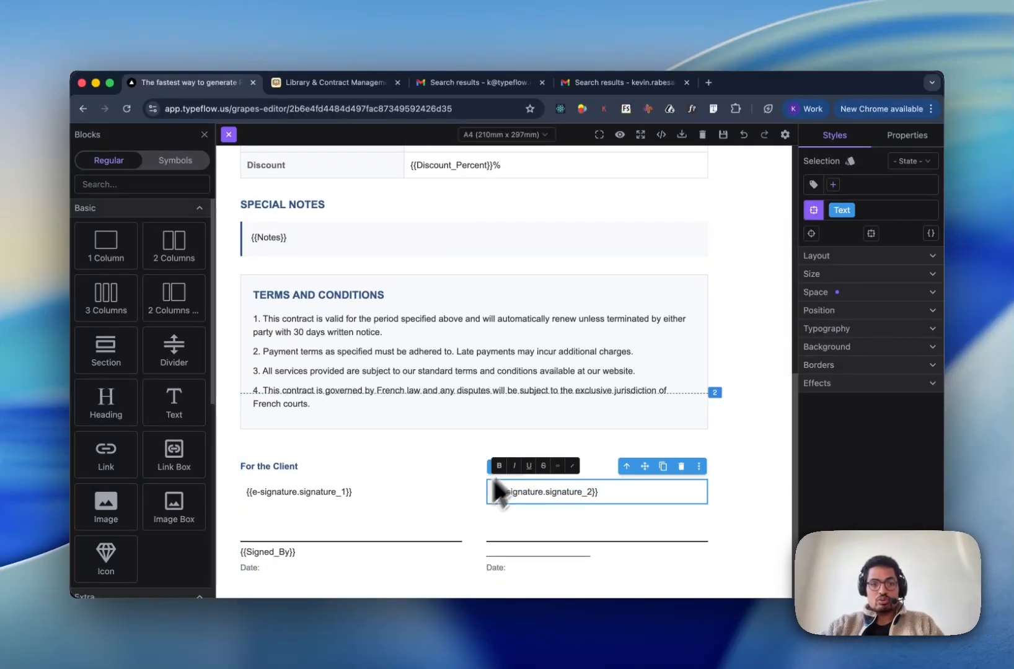
- Make the client's date line read Date: {{e-signature.date_1}}
{"action": "left_click", "coordinate": [286, 561]}
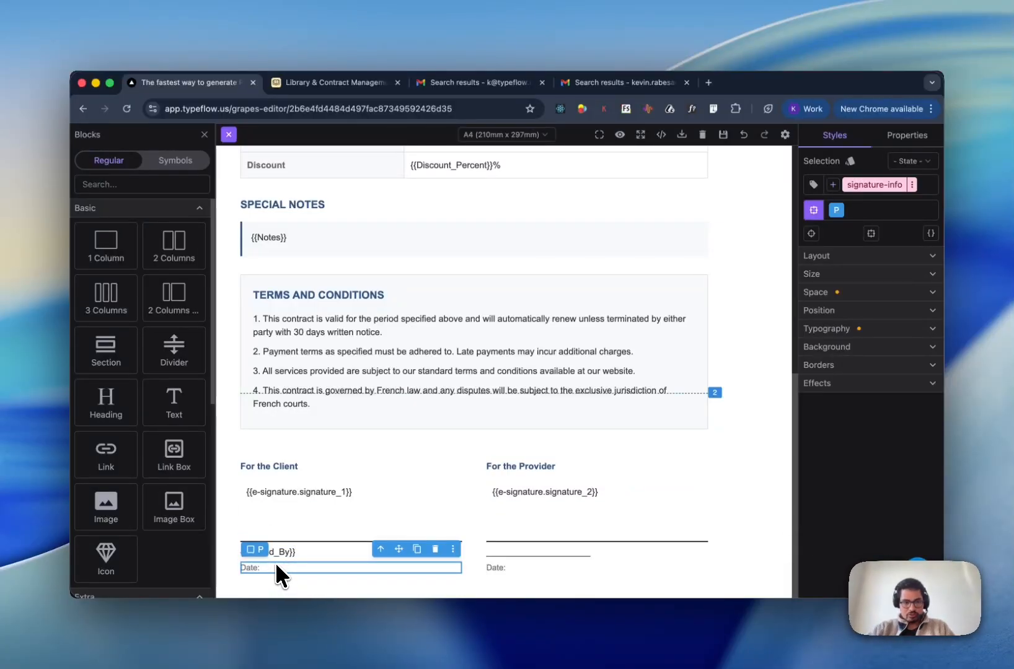
{"action": "left_click", "coordinate": [253, 567]}
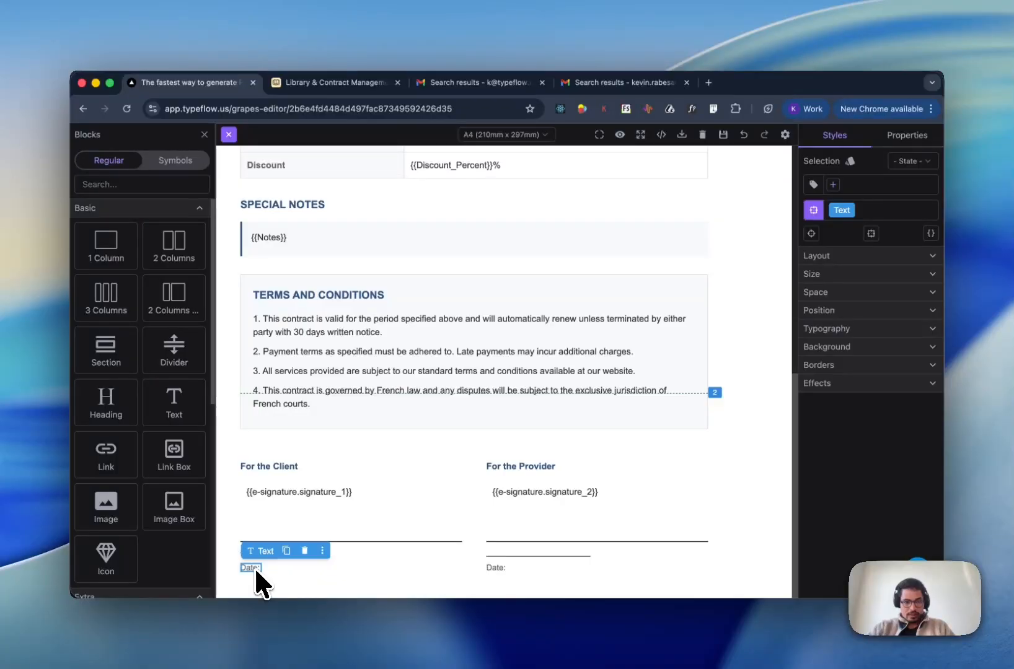
{"action": "left_click", "coordinate": [254, 566]}
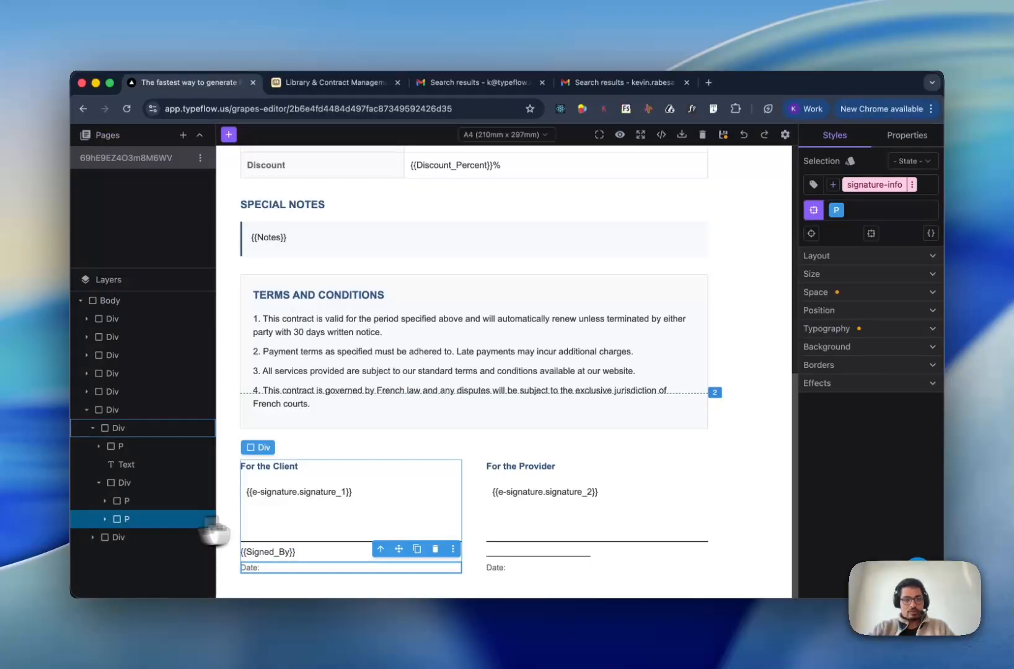
{"action": "left_click", "coordinate": [105, 519]}
{"action": "left_click", "coordinate": [127, 536]}
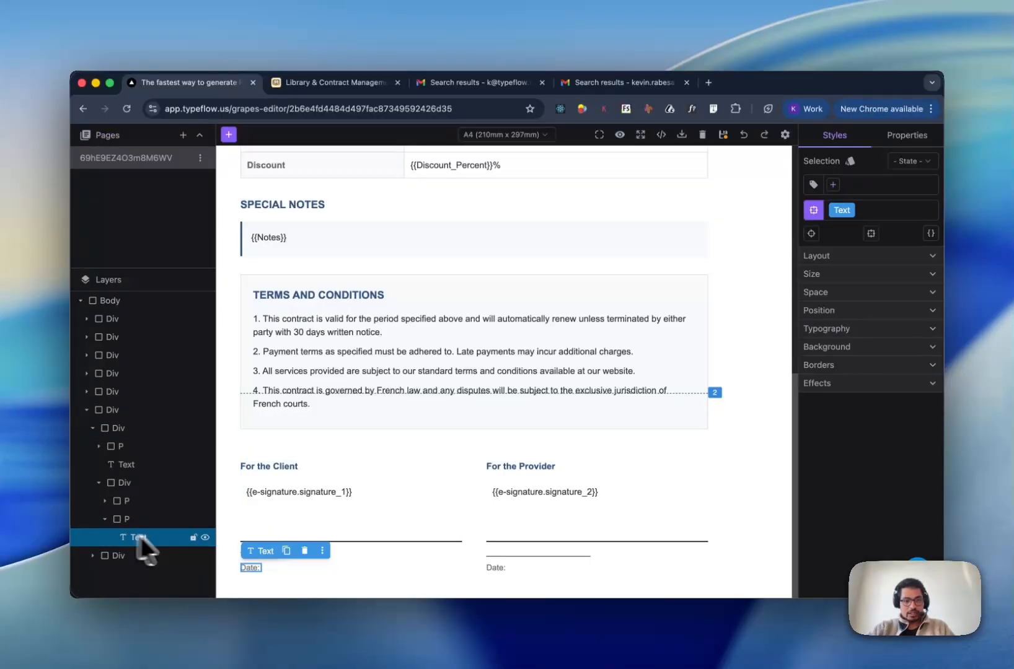
{"action": "double_click", "coordinate": [254, 563]}
{"action": "key", "text": "ctrl+v"}
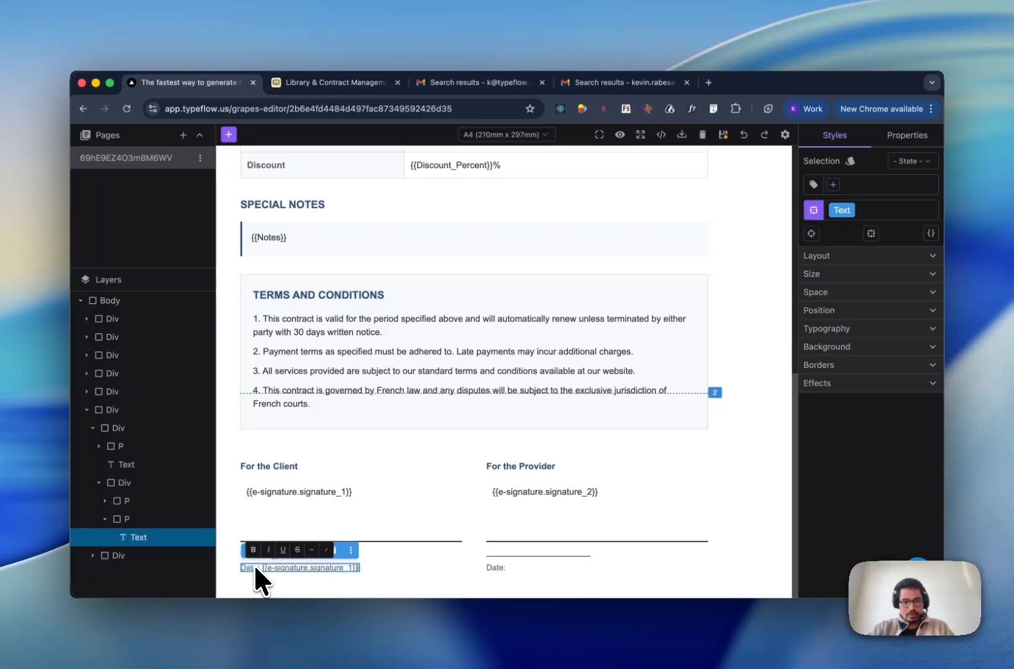
{"action": "left_click", "coordinate": [318, 571]}
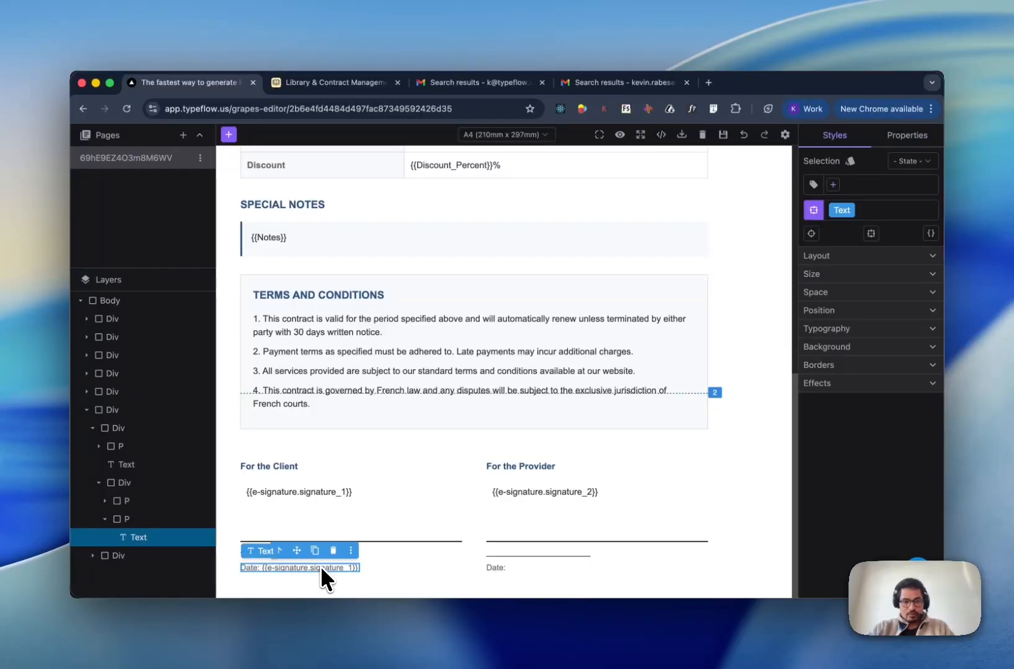
{"action": "double_click", "coordinate": [320, 566]}
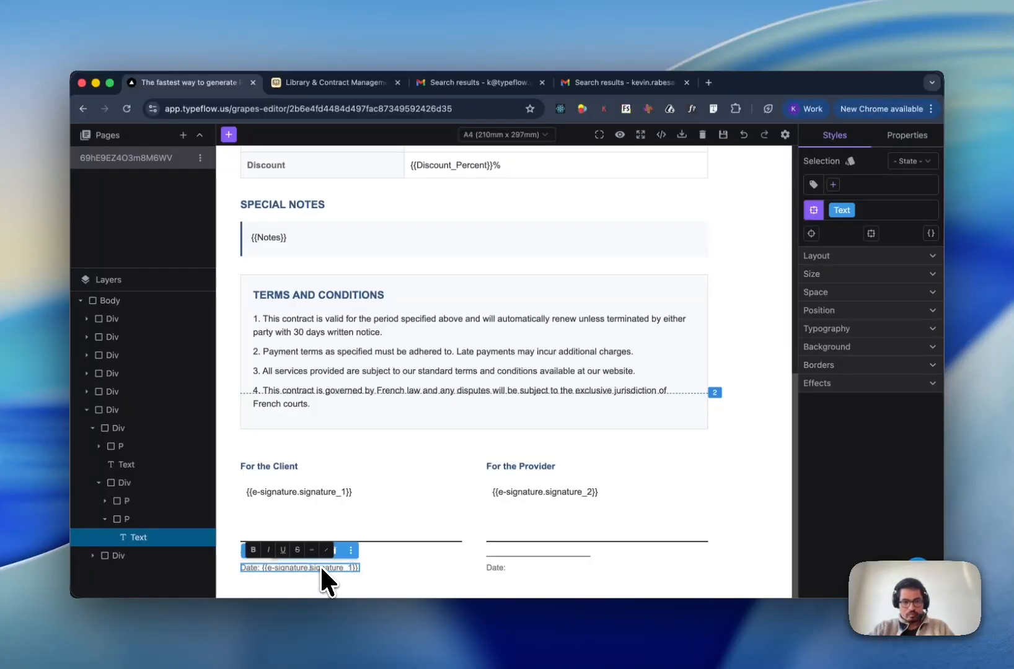
{"action": "key", "text": "Delete"}
{"action": "key", "text": "Delete"}
{"action": "key", "text": "Delete"}
{"action": "key", "text": "Delete"}
{"action": "key", "text": "Delete"}
{"action": "key", "text": "Delete"}
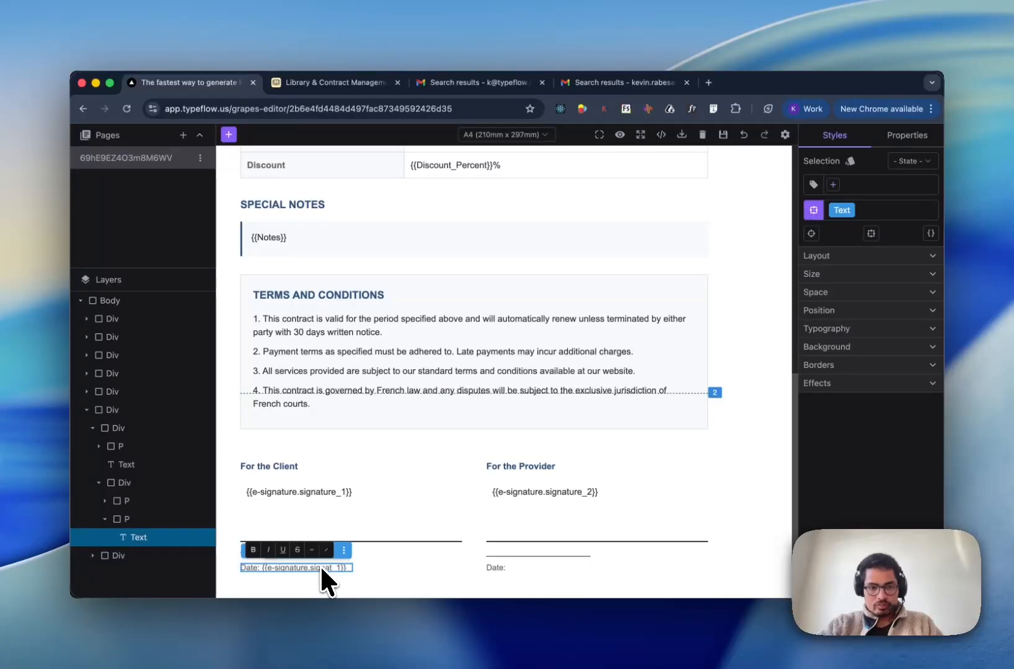
{"action": "key", "text": "BackSpace"}
{"action": "key", "text": "BackSpace"}
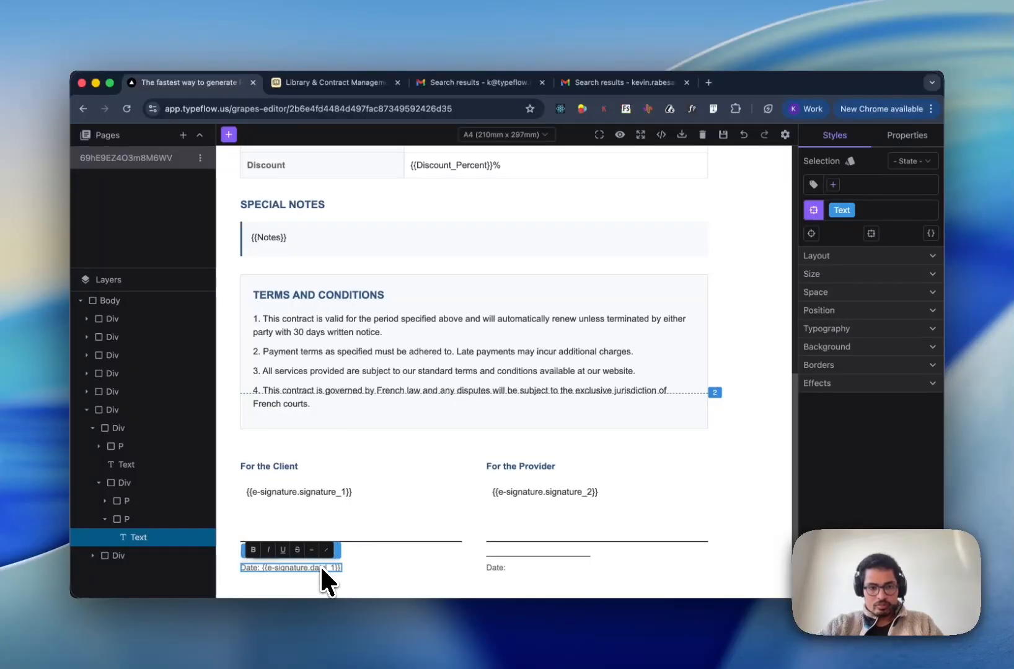
{"action": "left_click", "coordinate": [343, 570]}
- Paste the signature placeholder after the provider's Date: and select its word signature for replacement
{"action": "double_click", "coordinate": [491, 567]}
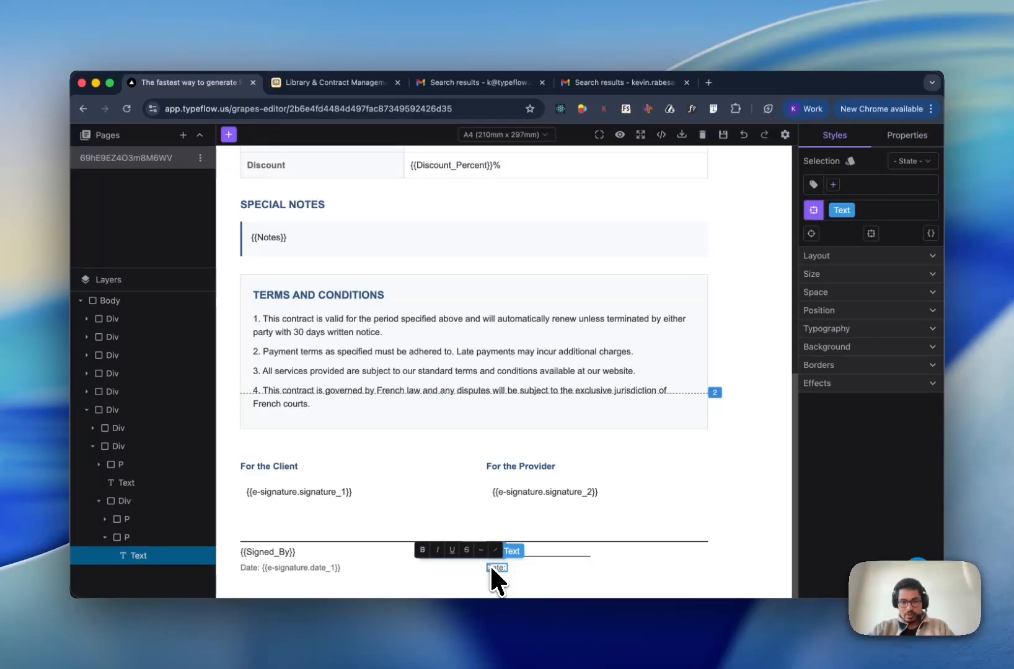
{"action": "type", "text": "{{e-signature.signature_1}}"}
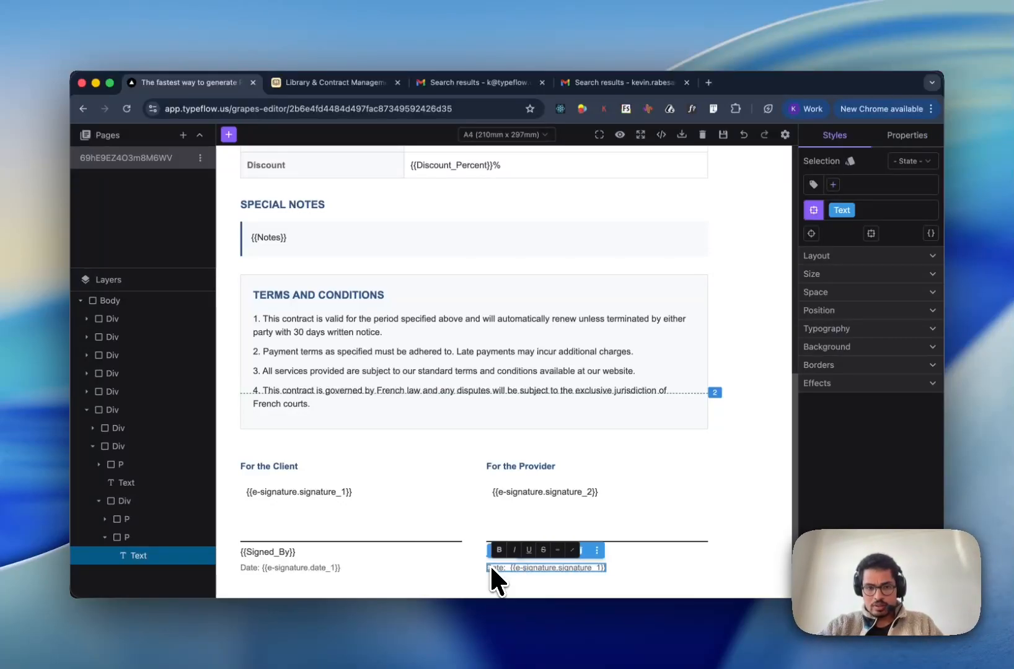
{"action": "key", "text": "Right"}
{"action": "key", "text": "alt+shift+Left"}
- Finish the provider's date tag and replace the client's {{Signed_By}} with {{e-signature.text_1}}
{"action": "type", "text": "date"}
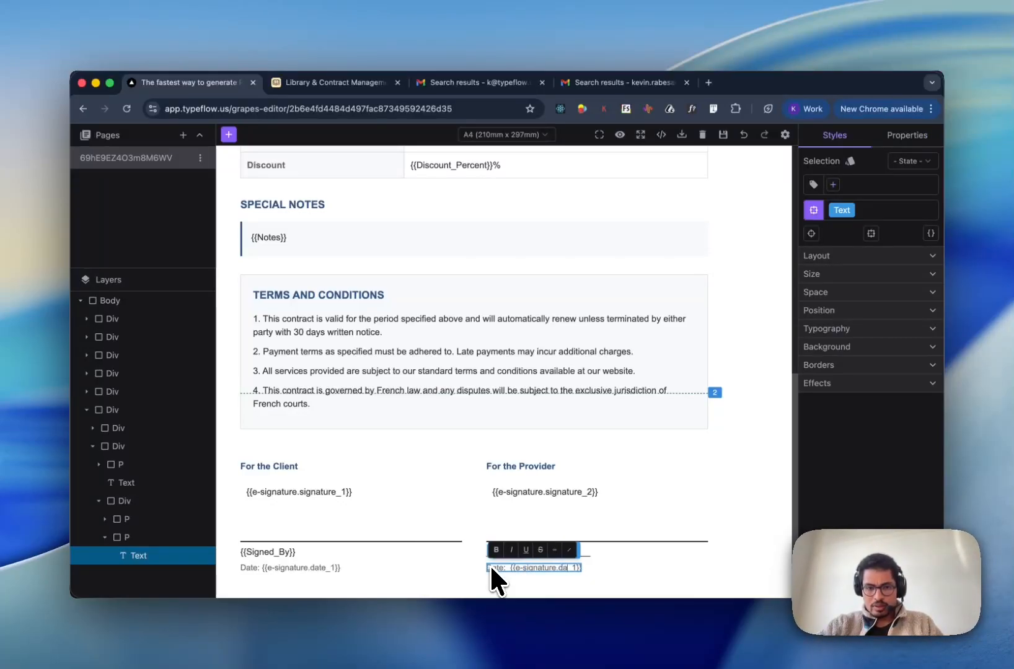
{"action": "left_click", "coordinate": [599, 565]}
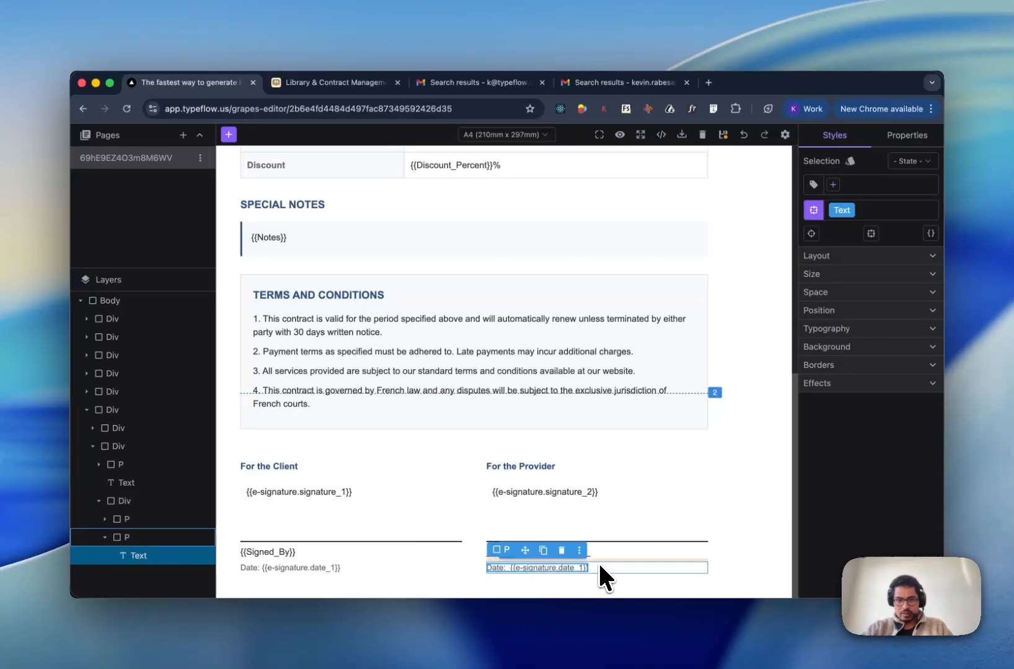
{"action": "double_click", "coordinate": [270, 551]}
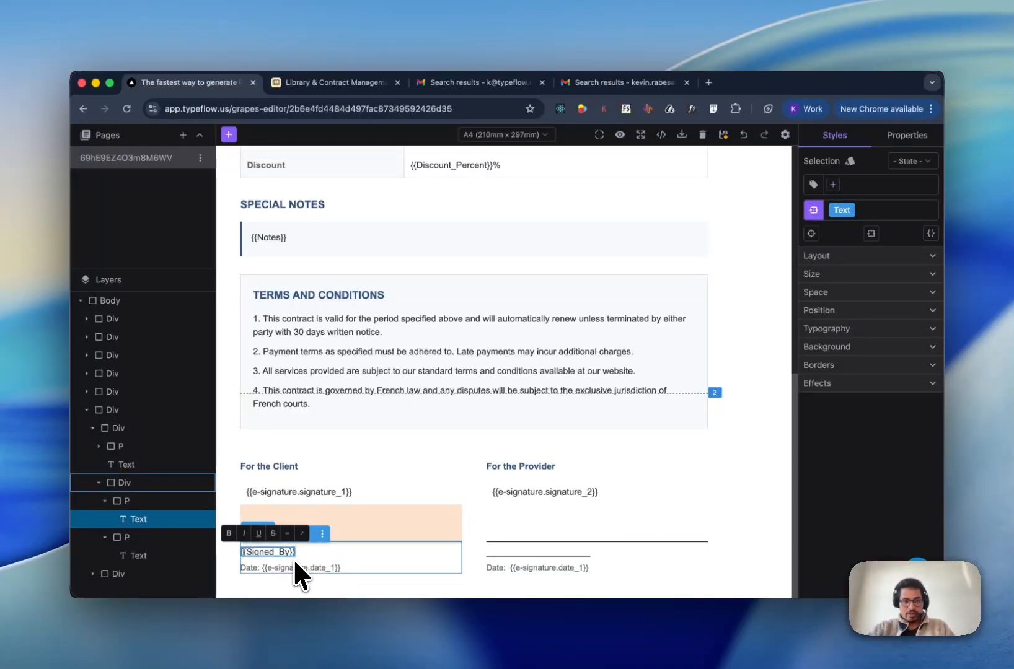
{"action": "key", "text": "super+a"}
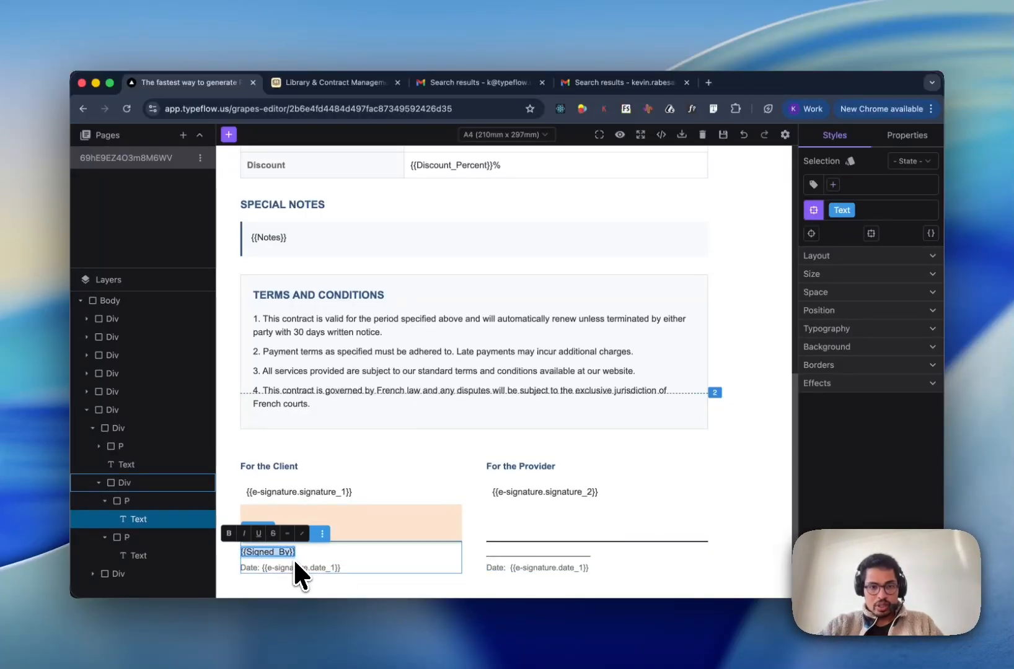
{"action": "type", "text": "{{e-signature.signature_1}}"}
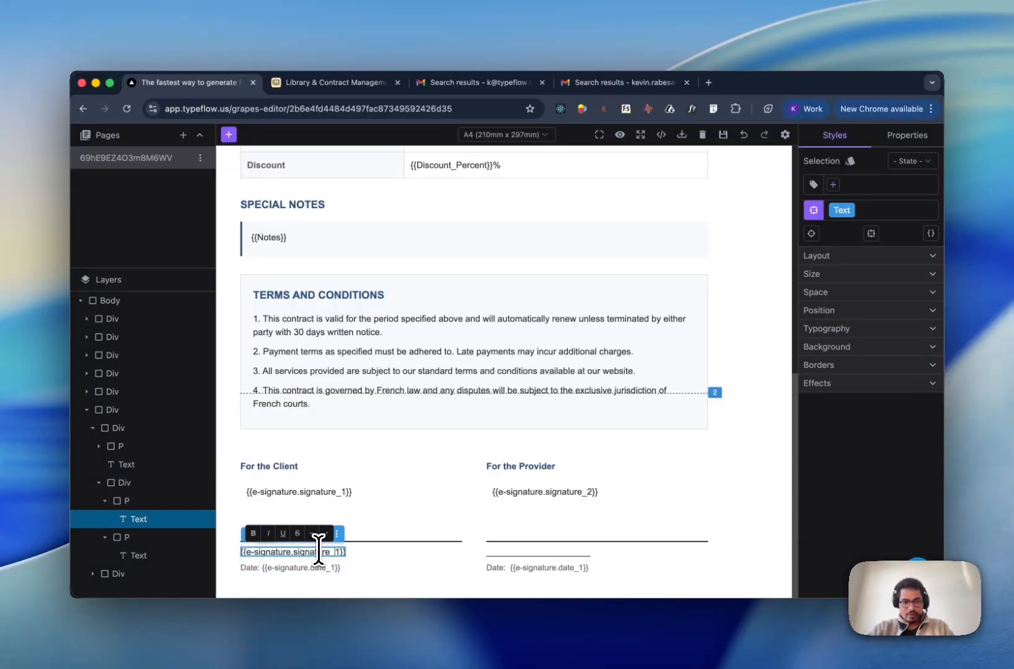
{"action": "key", "text": "BackSpace"}
{"action": "key", "text": "BackSpace"}
{"action": "key", "text": "BackSpace"}
{"action": "key", "text": "BackSpace"}
{"action": "key", "text": "BackSpace"}
{"action": "key", "text": "BackSpace"}
{"action": "key", "text": "BackSpace"}
{"action": "key", "text": "BackSpace"}
{"action": "key", "text": "BackSpace"}
{"action": "type", "text": "text"}
{"action": "left_click", "coordinate": [398, 544]}
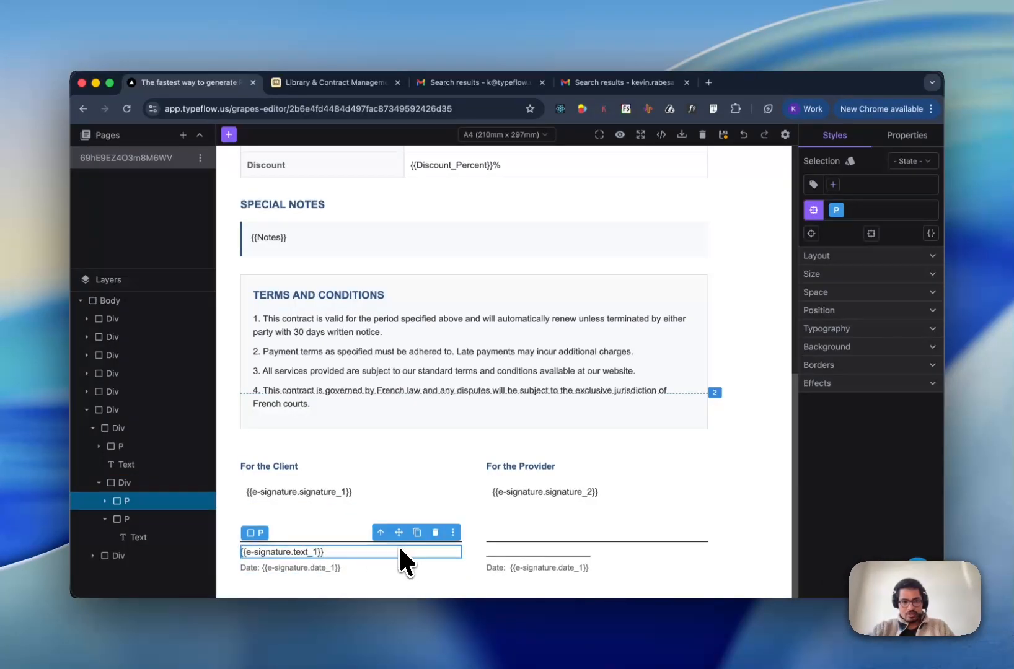
- Fill the provider's empty name line with the {{e-signature.text_2}} tag
{"action": "double_click", "coordinate": [523, 549]}
{"action": "key", "text": "super+a"}
{"action": "key", "text": "BackSpace"}
{"action": "type", "text": "{{e-signature.signature_1}}"}
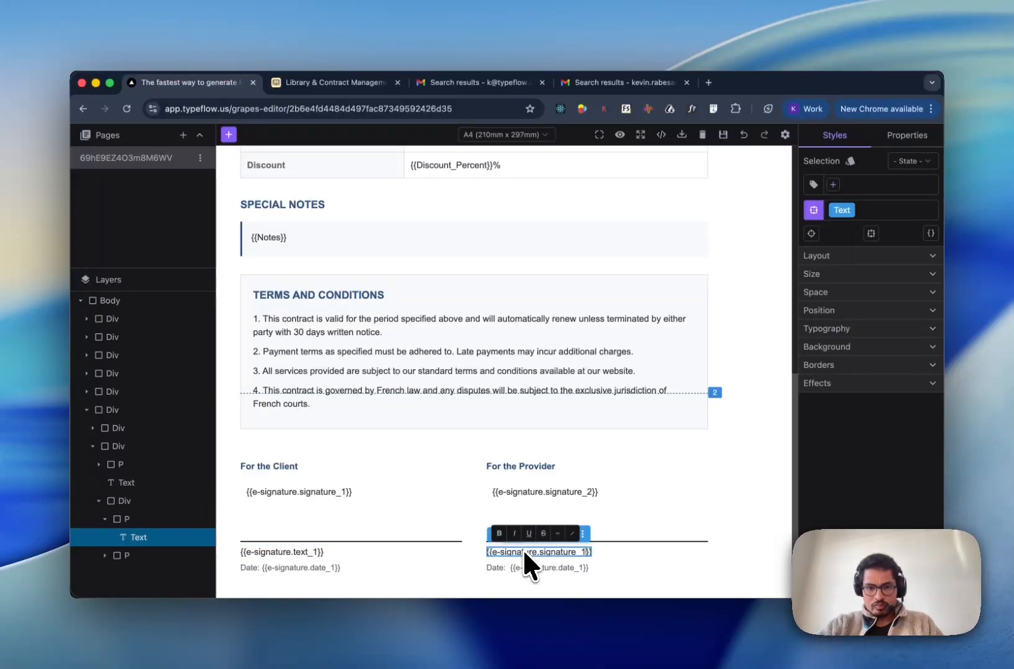
{"action": "key", "text": "Left"}
{"action": "key", "text": "Left"}
{"action": "key", "text": "alt+shift+Left"}
{"action": "type", "text": "text"}
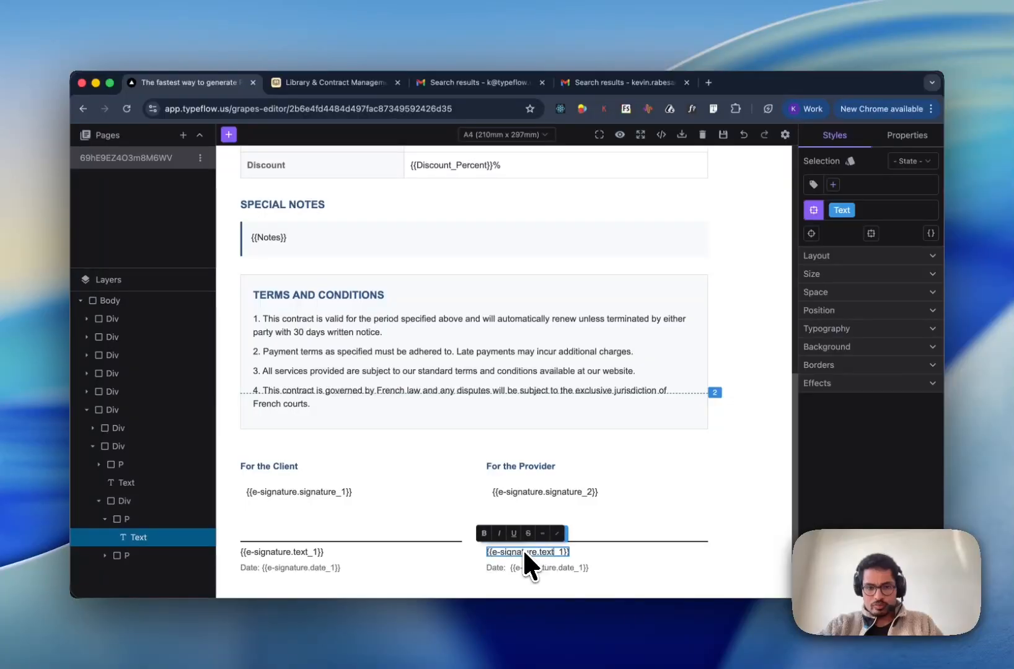
- Change the provider's date tag from date_1 to {{e-signature.date_2}}
{"action": "double_click", "coordinate": [572, 565]}
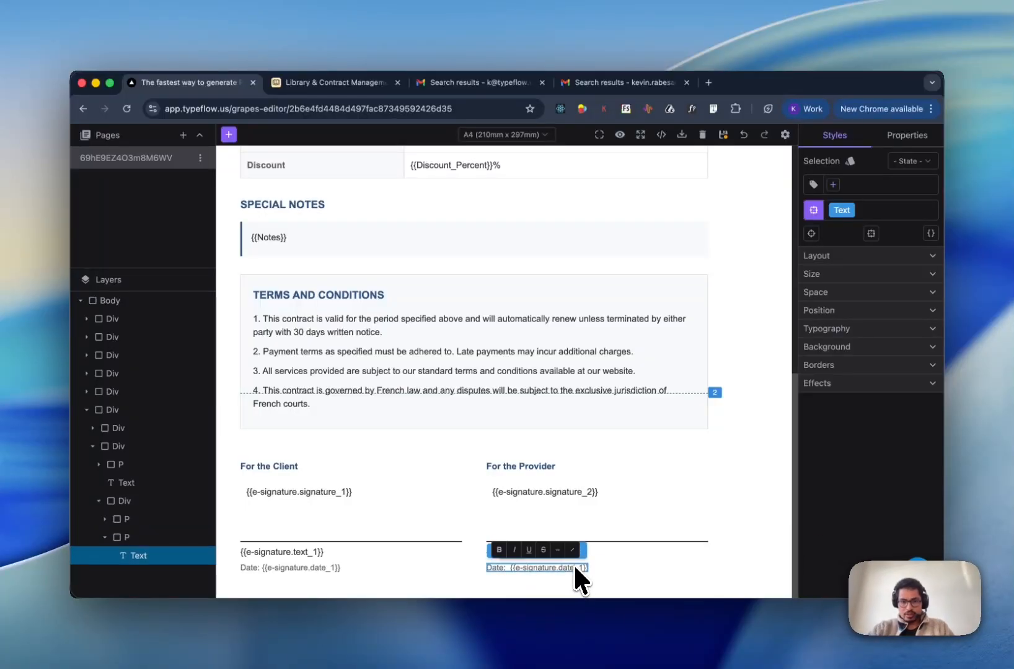
{"action": "key", "text": "BackSpace"}
{"action": "type", "text": "2"}
{"action": "left_click", "coordinate": [667, 536]}
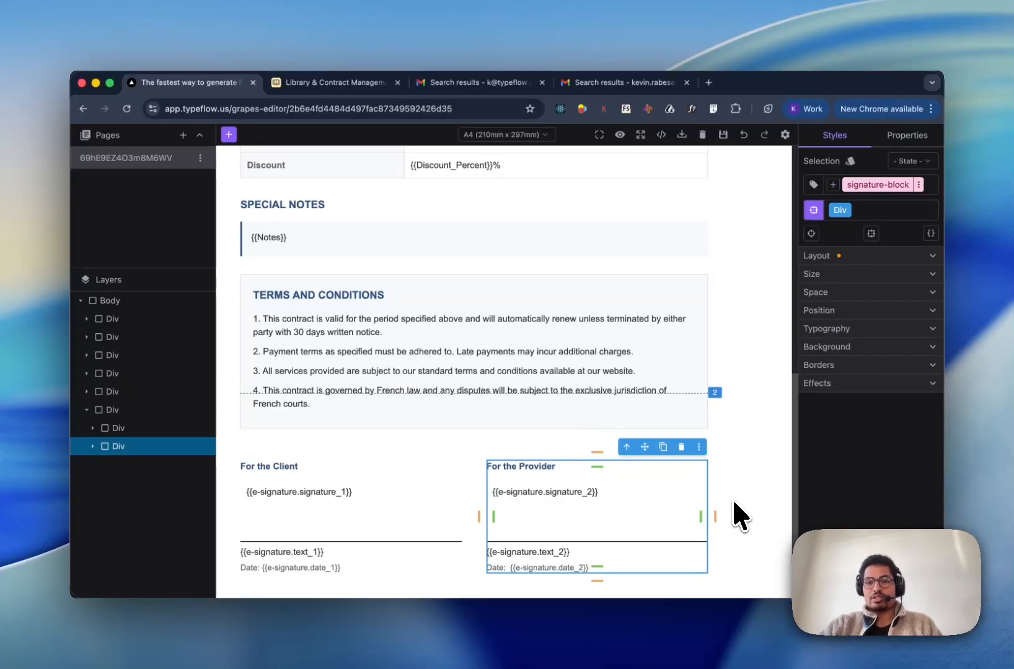
{"action": "scroll", "coordinate": [746, 406], "scroll_direction": "up", "scroll_amount": 10}
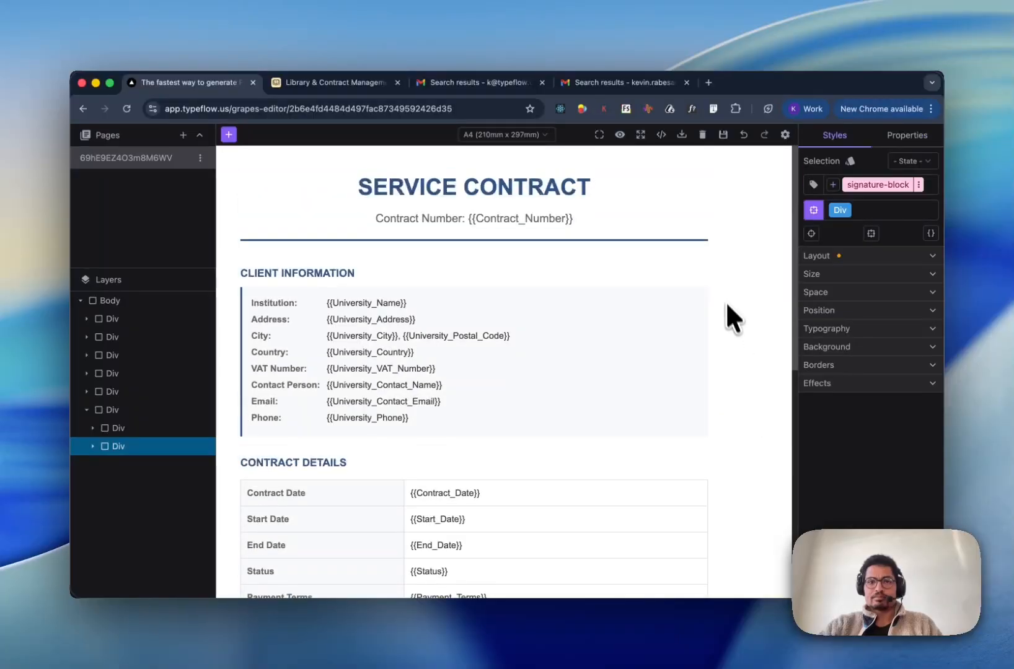
{"action": "scroll", "coordinate": [722, 294], "scroll_direction": "up", "scroll_amount": 4}
- Return via Airtable Mapping to the E-Signature settings, now detecting two signers with 3 fields each
{"action": "left_click", "coordinate": [657, 203]}
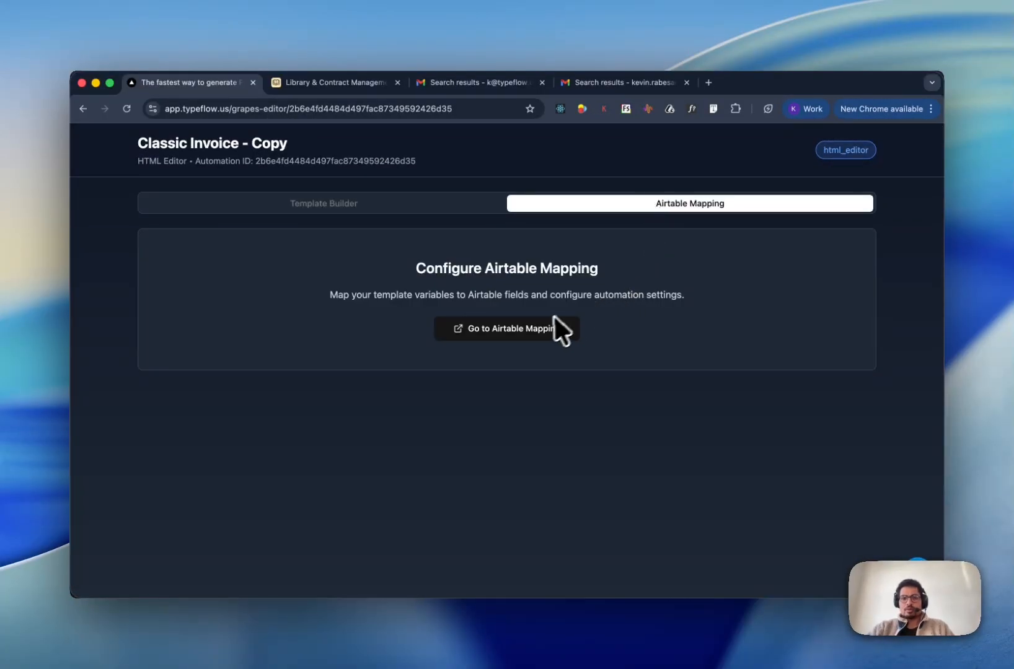
{"action": "left_click", "coordinate": [542, 329]}
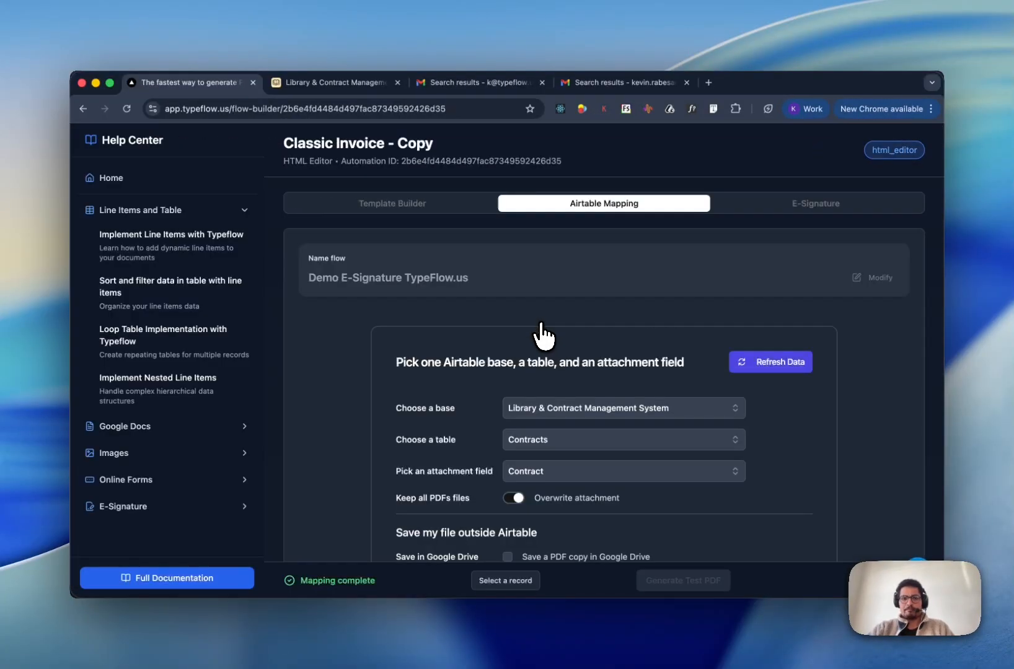
{"action": "left_click", "coordinate": [745, 209]}
{"action": "scroll", "coordinate": [579, 385], "scroll_direction": "down", "scroll_amount": 6}
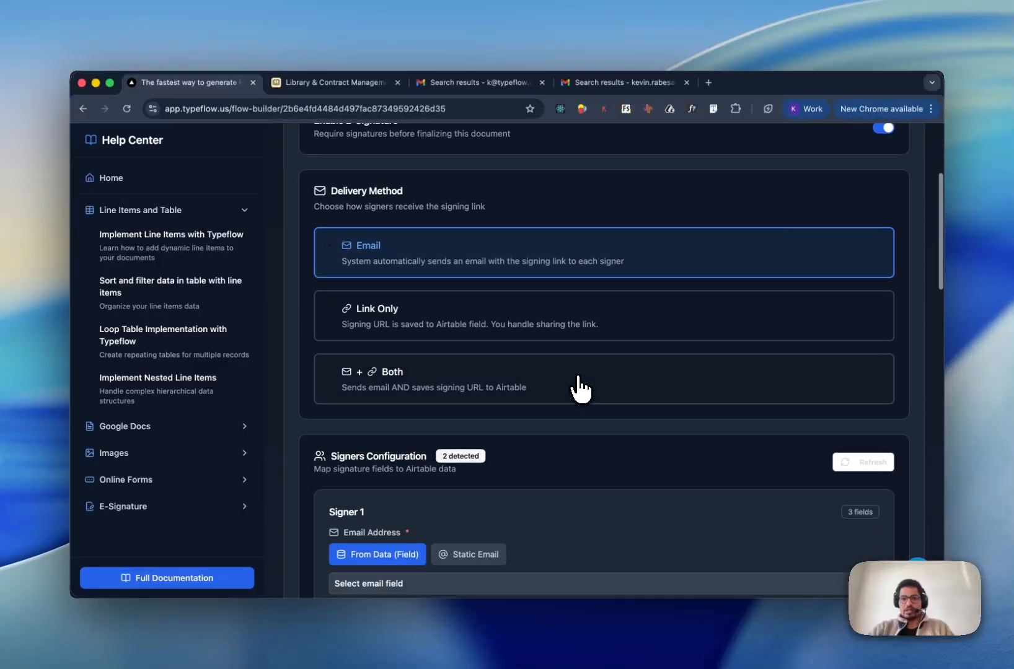
{"action": "scroll", "coordinate": [595, 421], "scroll_direction": "down", "scroll_amount": 4}
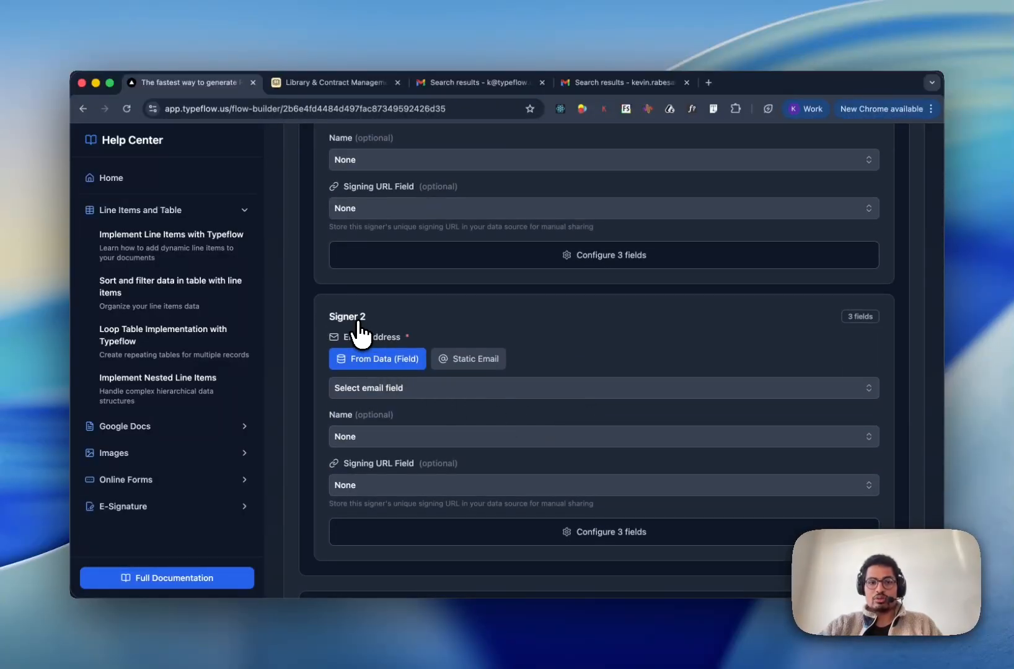
{"action": "scroll", "coordinate": [359, 334], "scroll_direction": "up", "scroll_amount": 4}
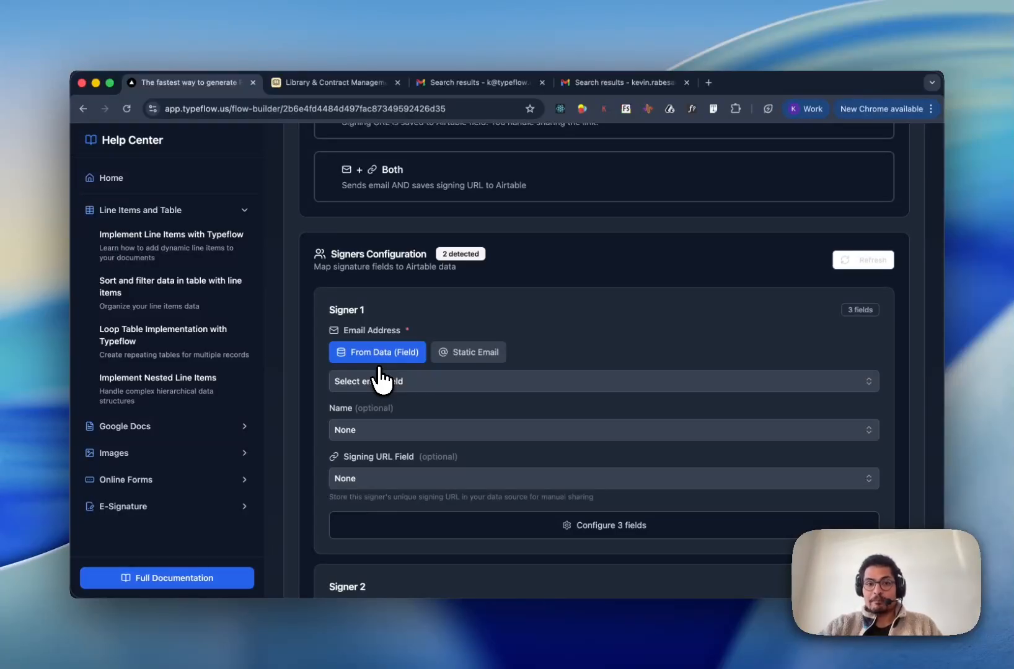
- Map Signer 1's email to the Email field and its name to the Signed_By field
{"action": "left_click", "coordinate": [380, 380]}
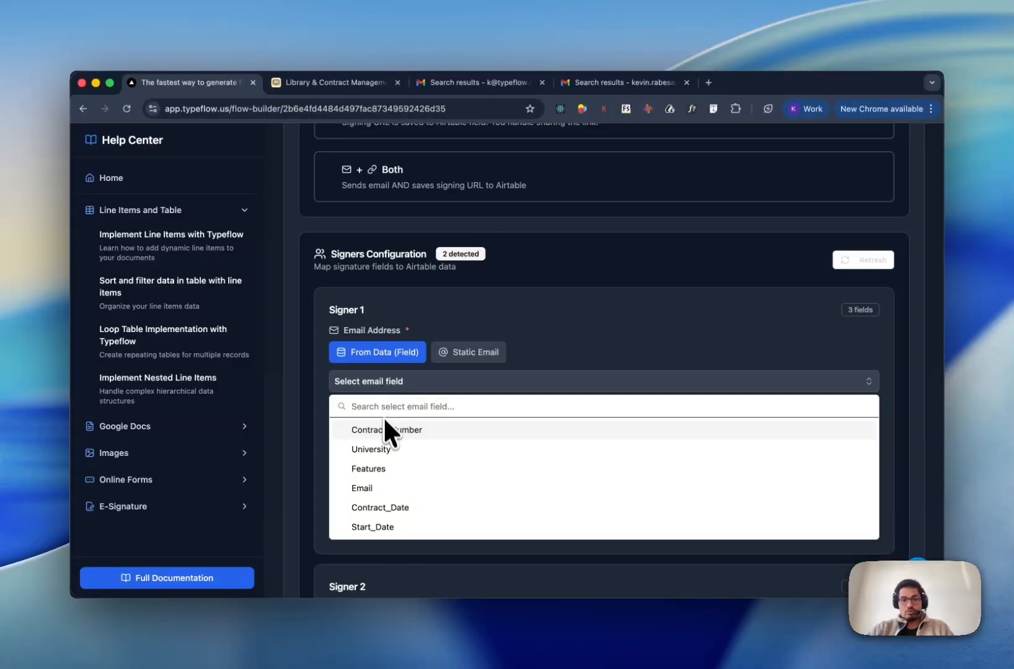
{"action": "left_click", "coordinate": [389, 489]}
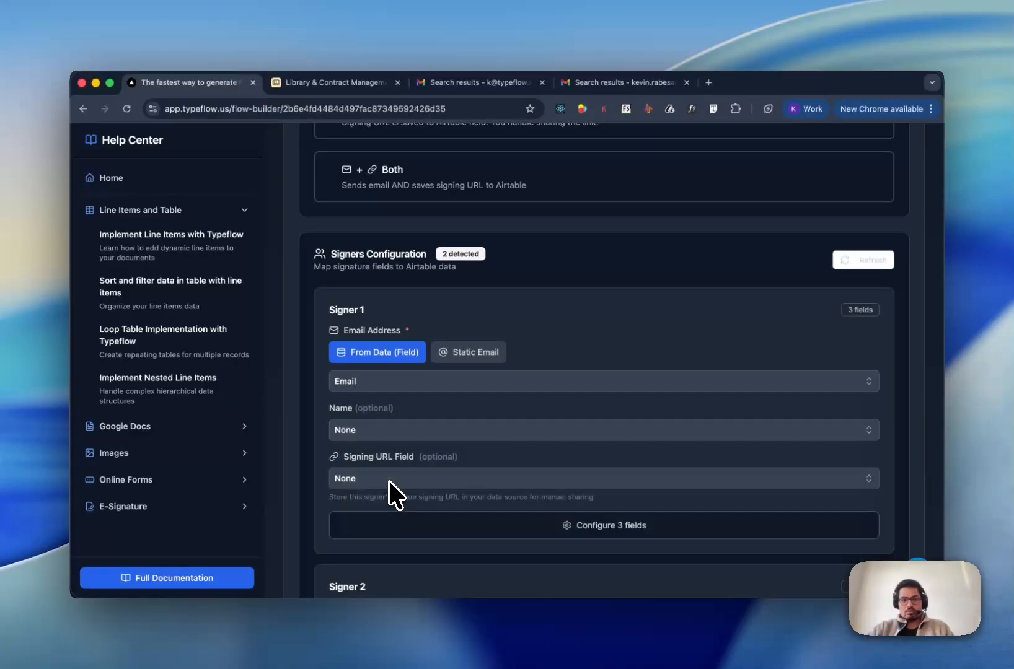
{"action": "left_click", "coordinate": [394, 430]}
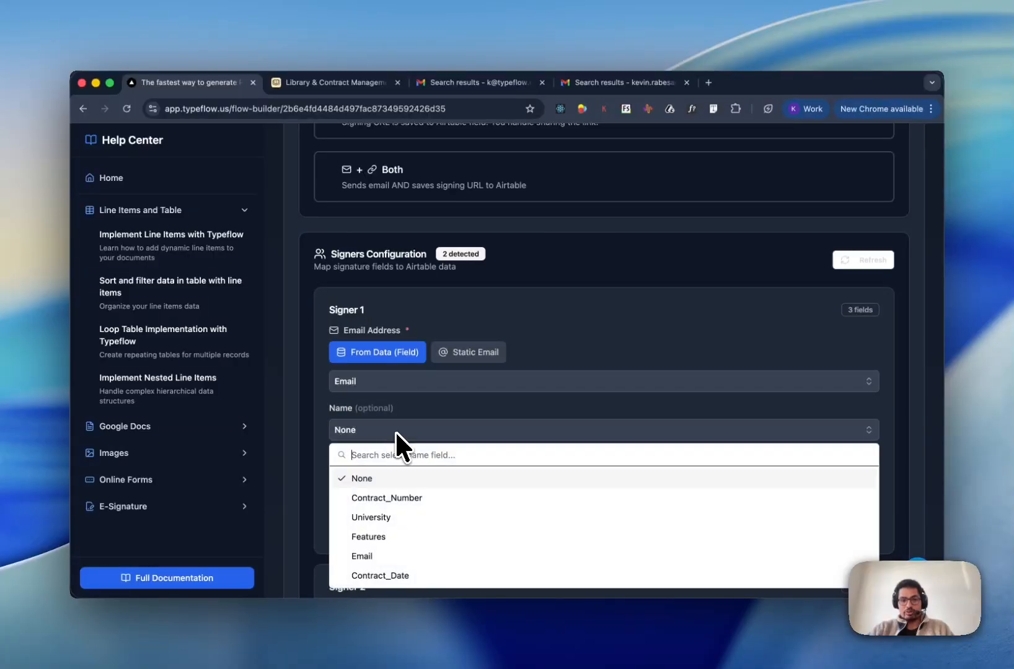
{"action": "scroll", "coordinate": [391, 552], "scroll_direction": "down", "scroll_amount": 5}
{"action": "scroll", "coordinate": [389, 550], "scroll_direction": "down", "scroll_amount": 3}
{"action": "left_click", "coordinate": [389, 491]}
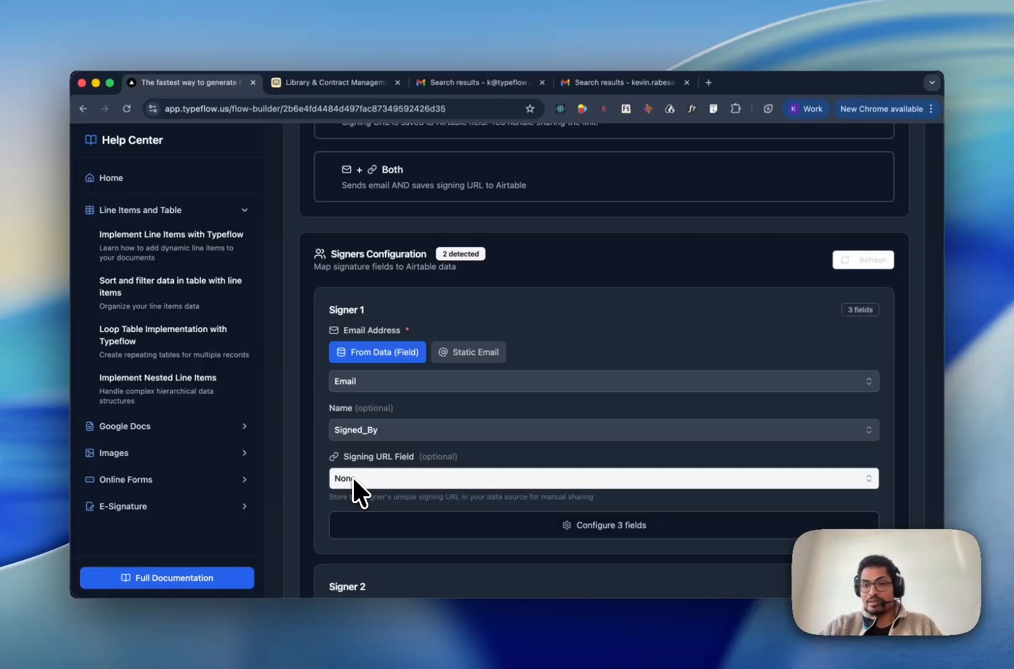
{"action": "scroll", "coordinate": [389, 452], "scroll_direction": "down", "scroll_amount": 10}
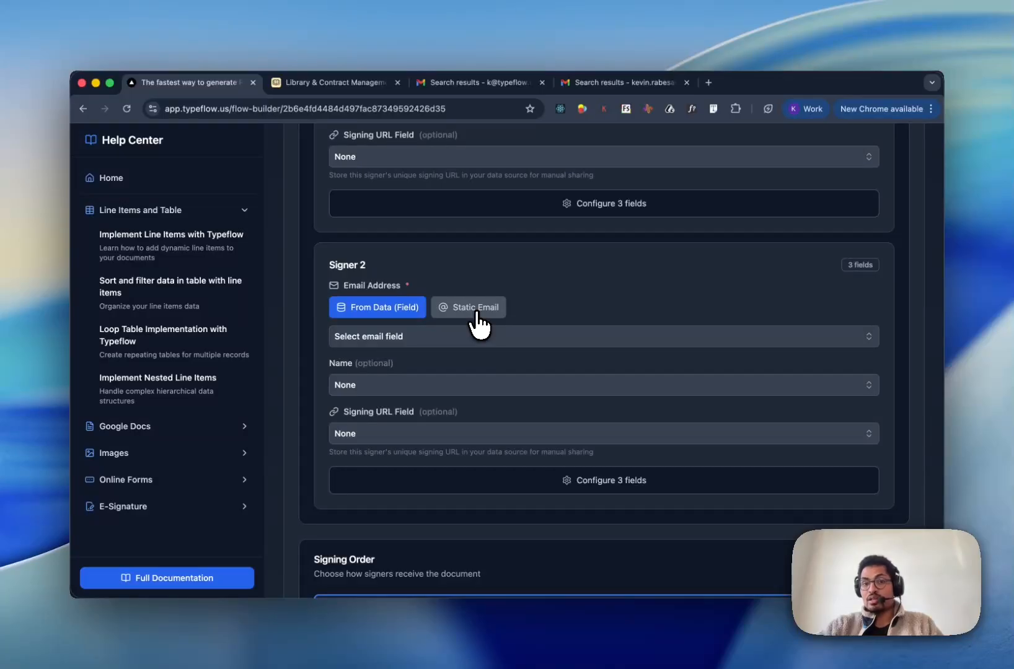
- Switch Signer 2 to Static Email and enter the signer's email address and full name
{"action": "left_click", "coordinate": [473, 336]}
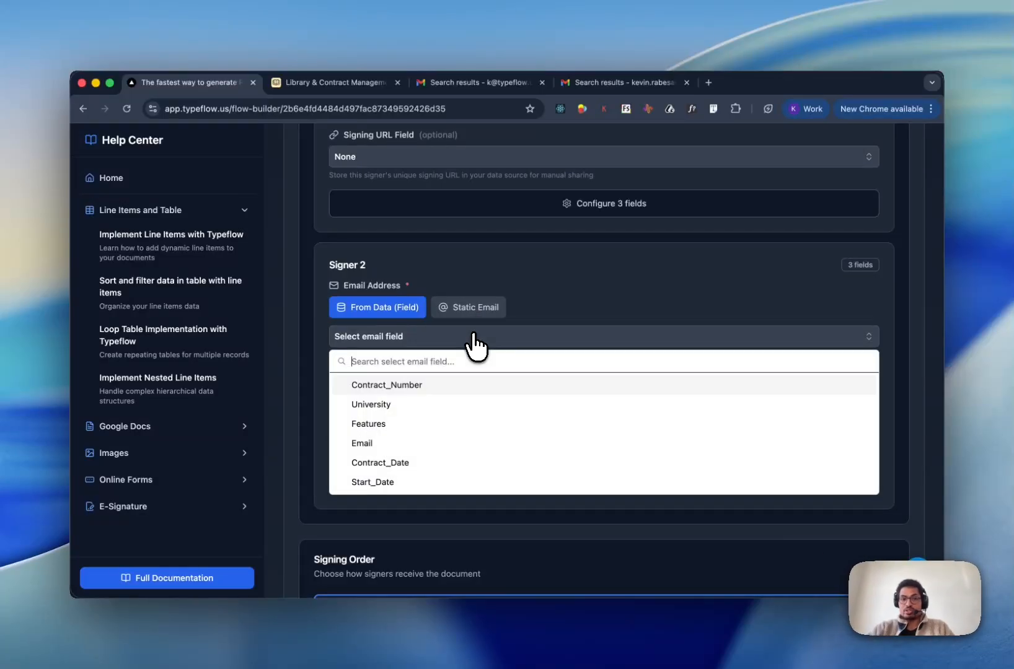
{"action": "left_click", "coordinate": [464, 312]}
{"action": "left_click", "coordinate": [464, 312]}
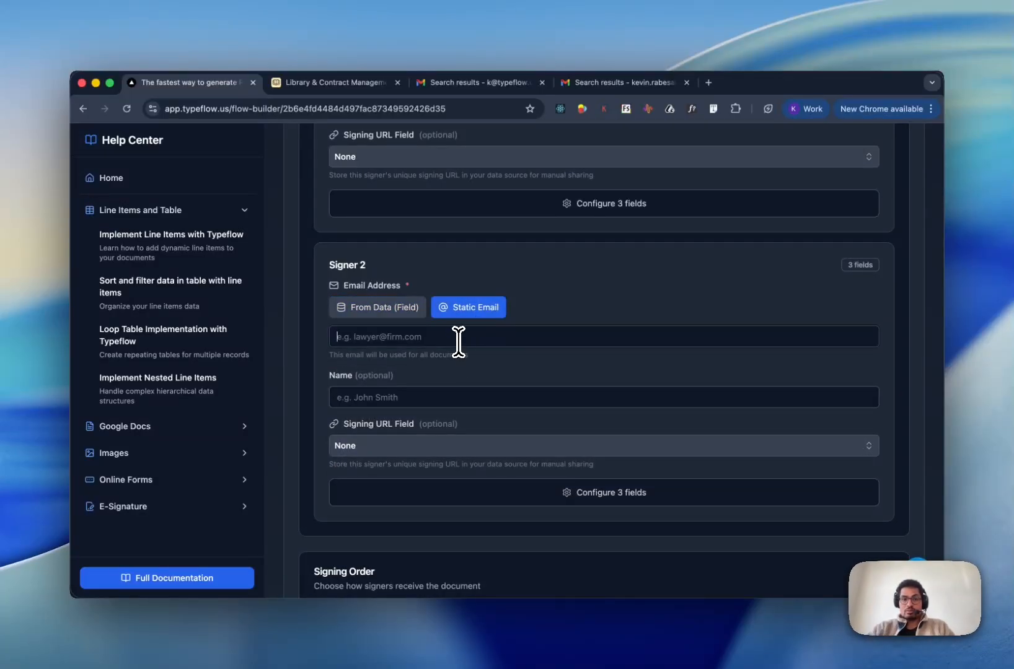
{"action": "left_click", "coordinate": [458, 336]}
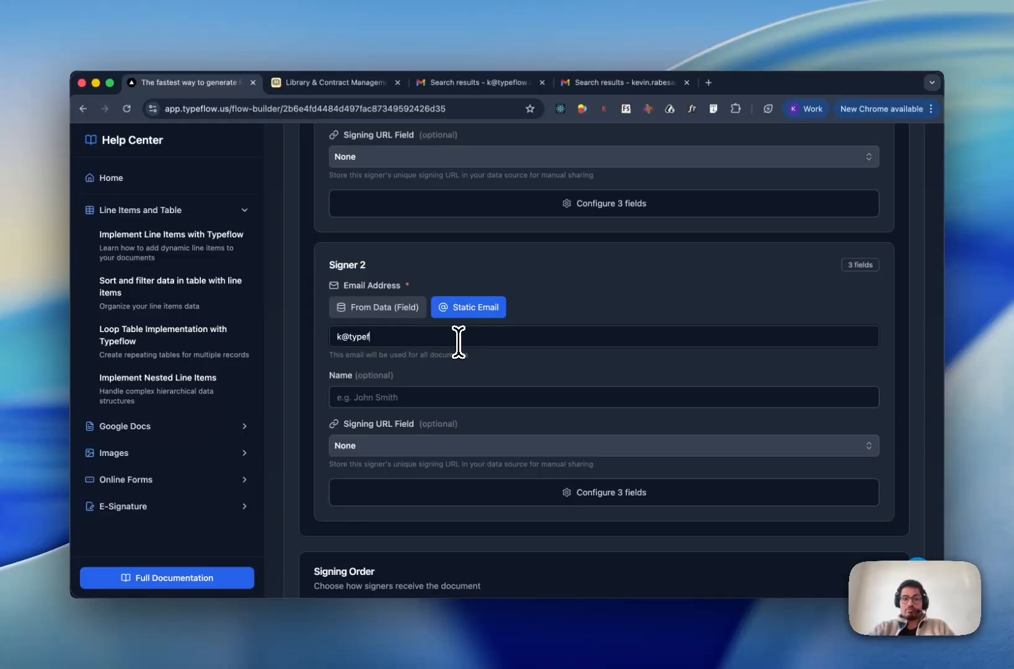
{"action": "key", "text": "Tab"}
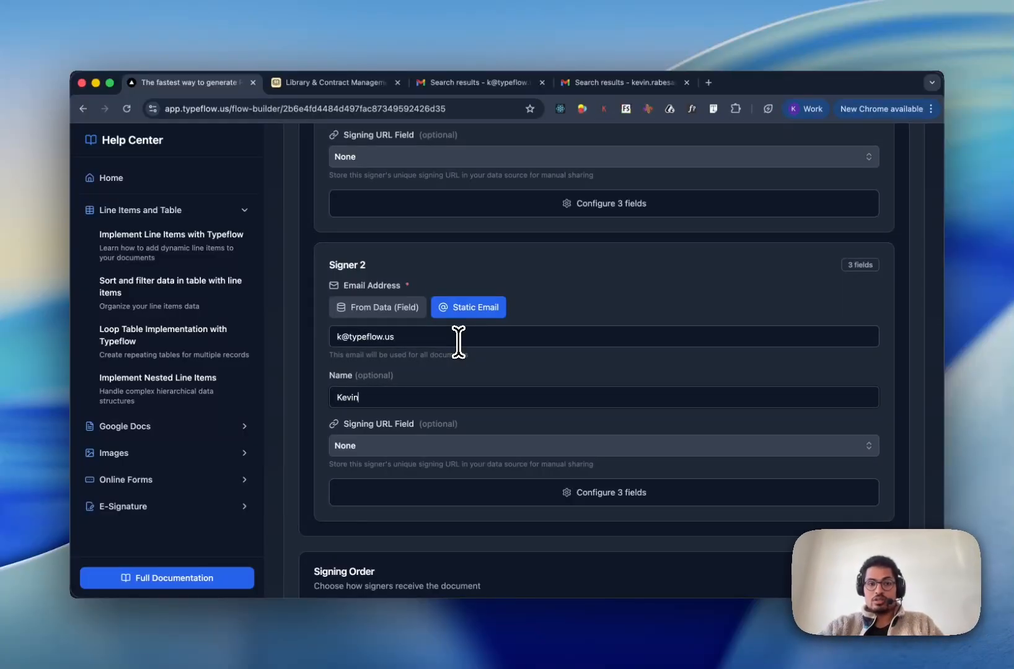
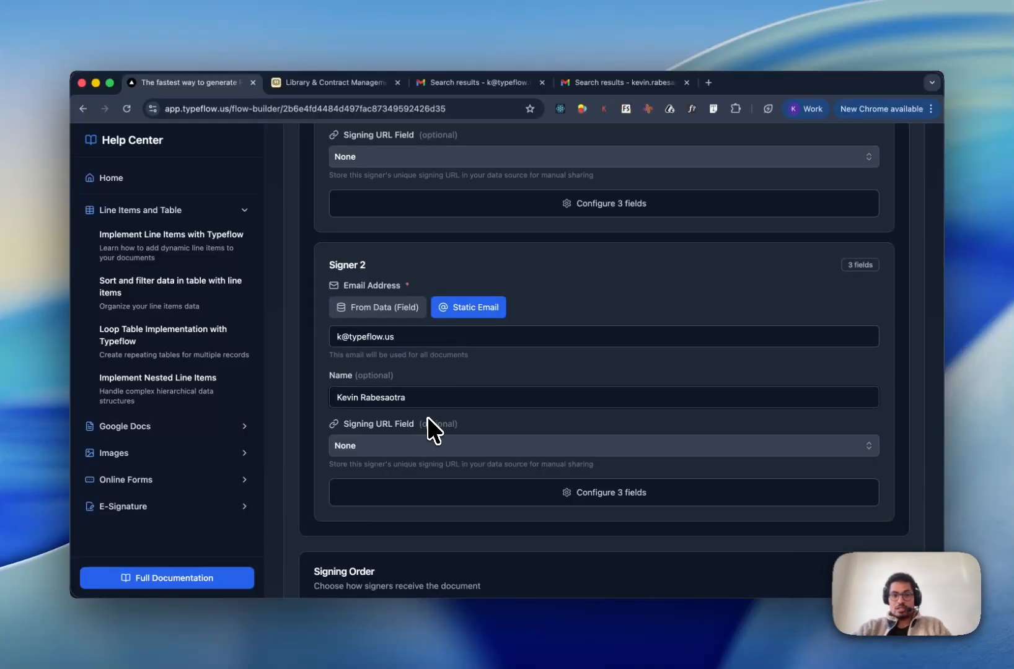
{"action": "scroll", "coordinate": [426, 417], "scroll_direction": "down", "scroll_amount": 4}
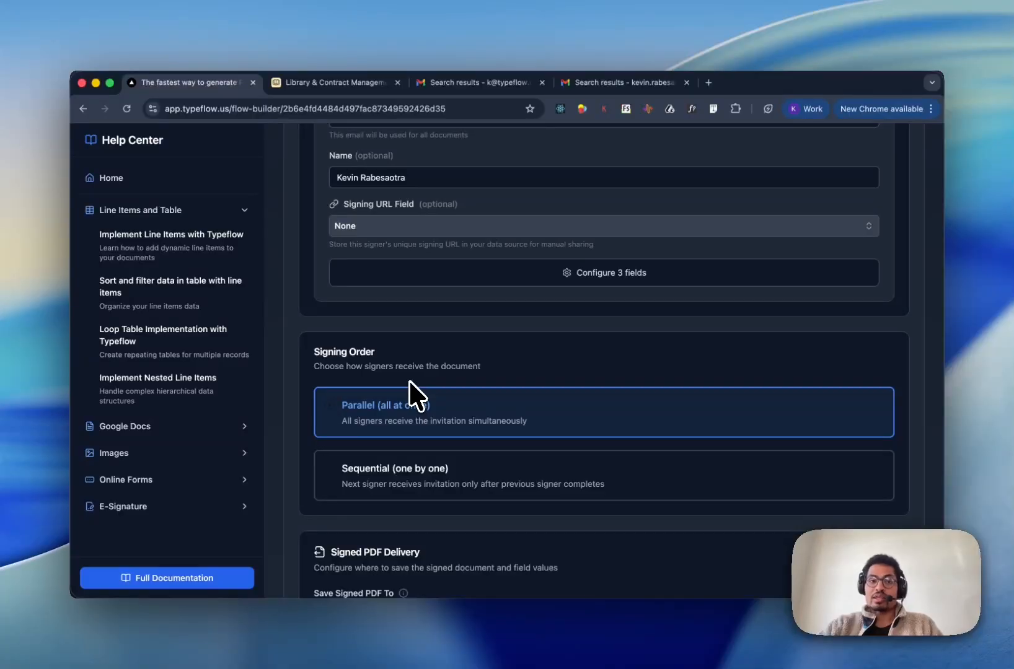
- Set Save Signed PDF To to the Contract field under Signed PDF Delivery
{"action": "scroll", "coordinate": [409, 380], "scroll_direction": "up", "scroll_amount": 10}
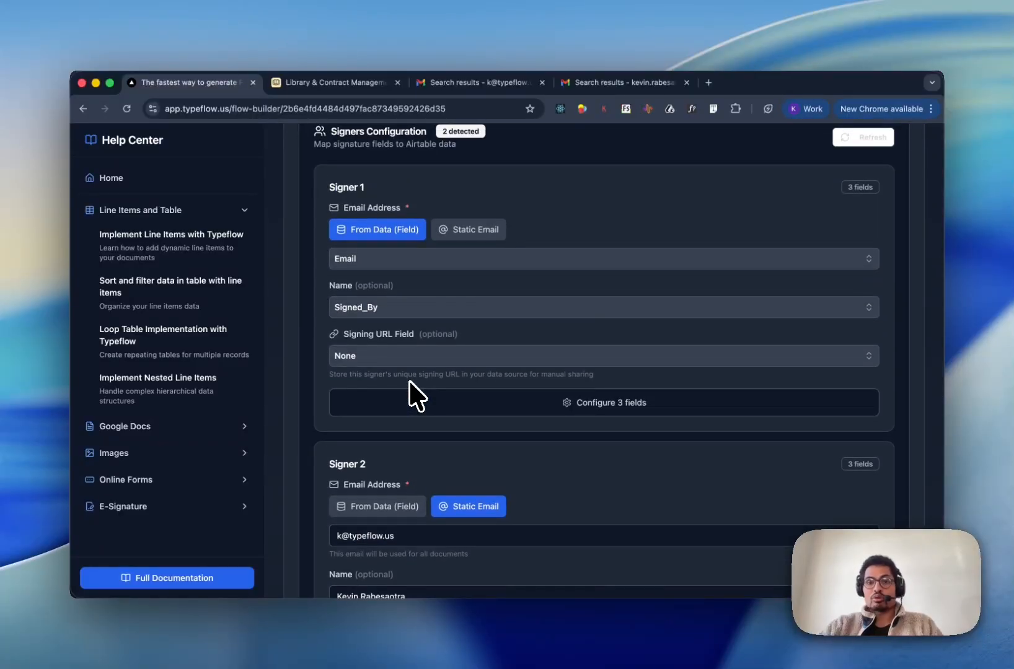
{"action": "scroll", "coordinate": [408, 390], "scroll_direction": "down", "scroll_amount": 4}
{"action": "scroll", "coordinate": [409, 382], "scroll_direction": "down", "scroll_amount": 10}
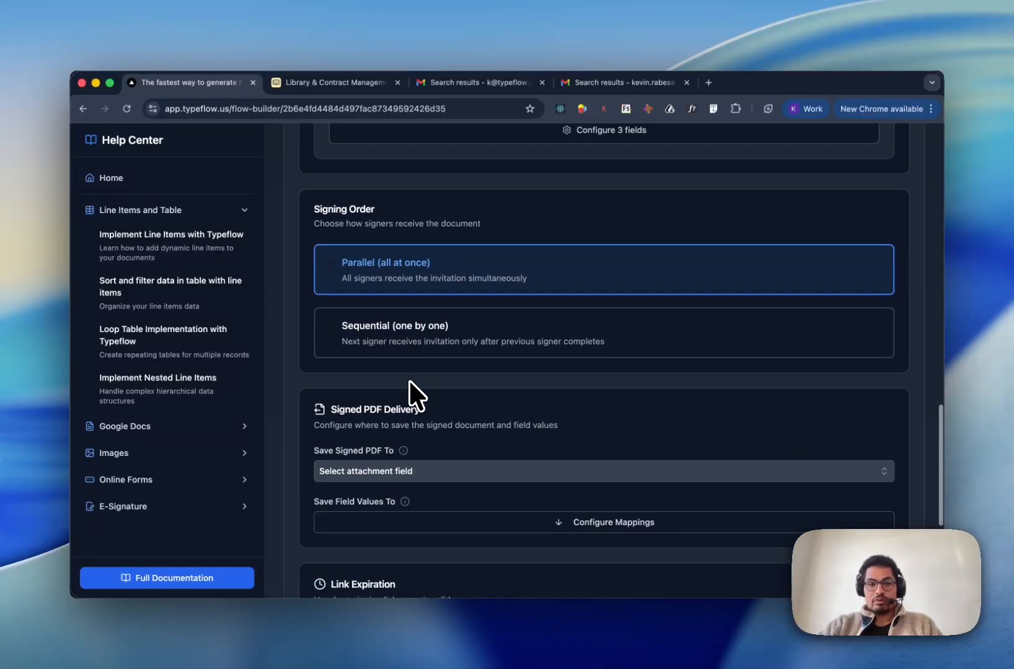
{"action": "left_click", "coordinate": [399, 416]}
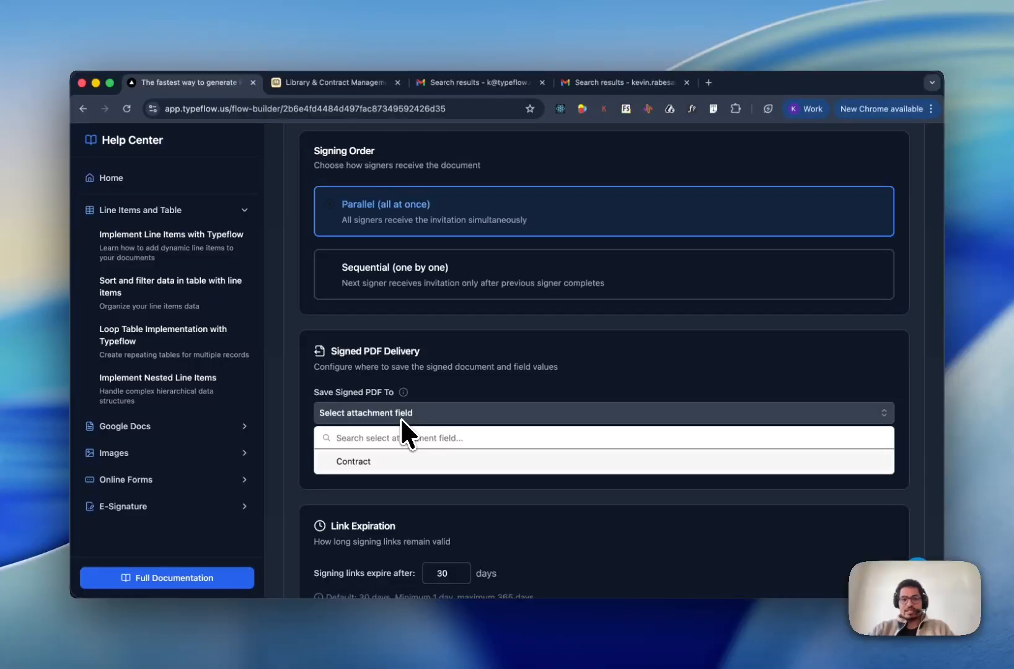
{"action": "left_click", "coordinate": [395, 461]}
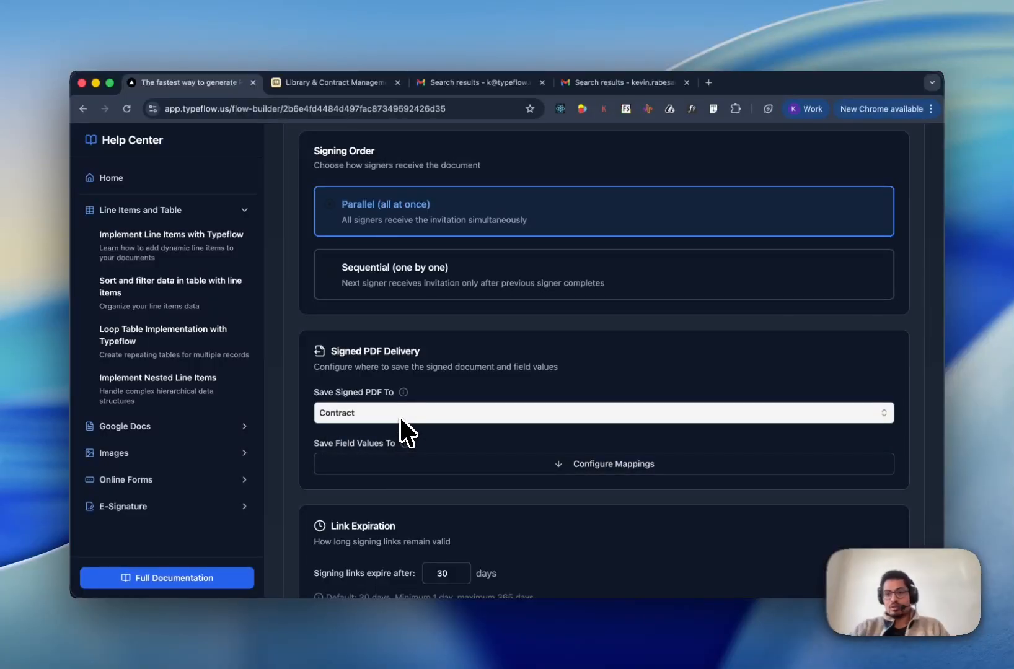
{"action": "scroll", "coordinate": [400, 416], "scroll_direction": "down", "scroll_amount": 5}
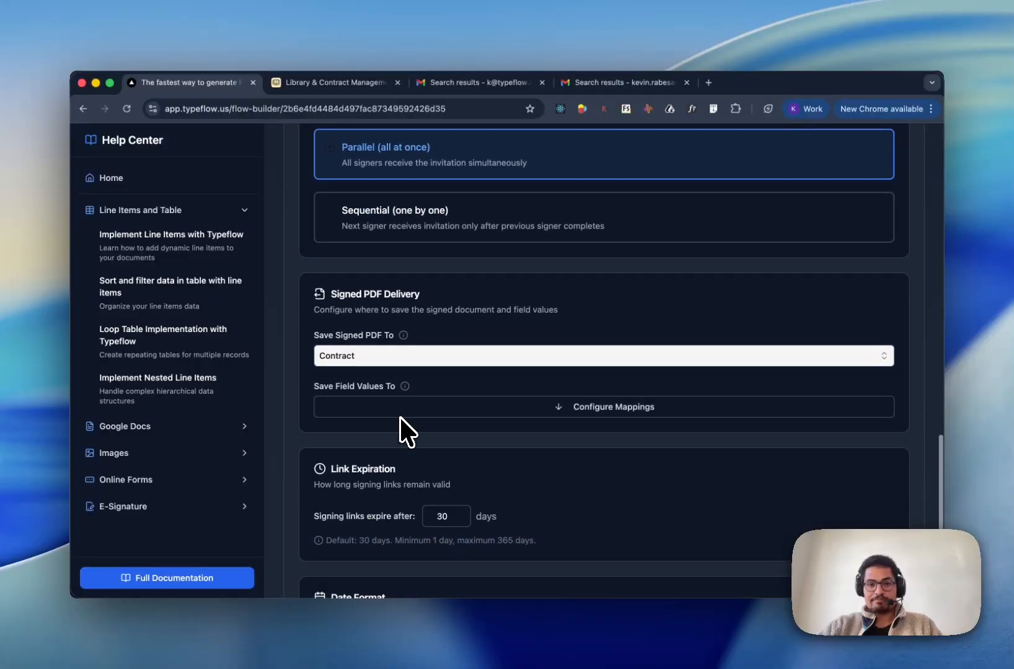
{"action": "scroll", "coordinate": [503, 376], "scroll_direction": "down", "scroll_amount": 2}
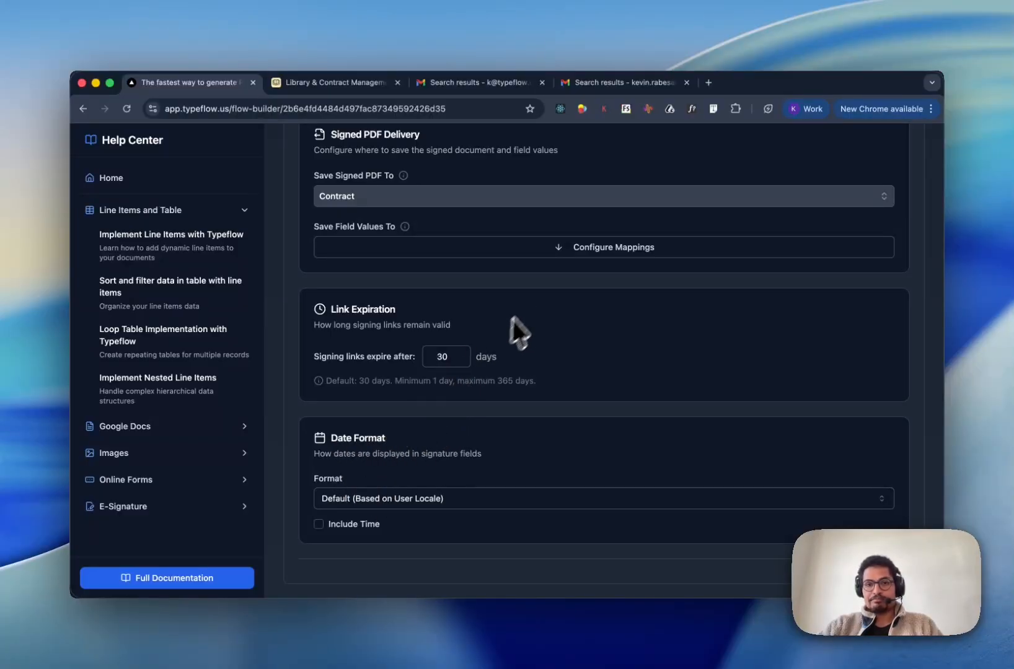
{"action": "scroll", "coordinate": [510, 460], "scroll_direction": "up", "scroll_amount": 15}
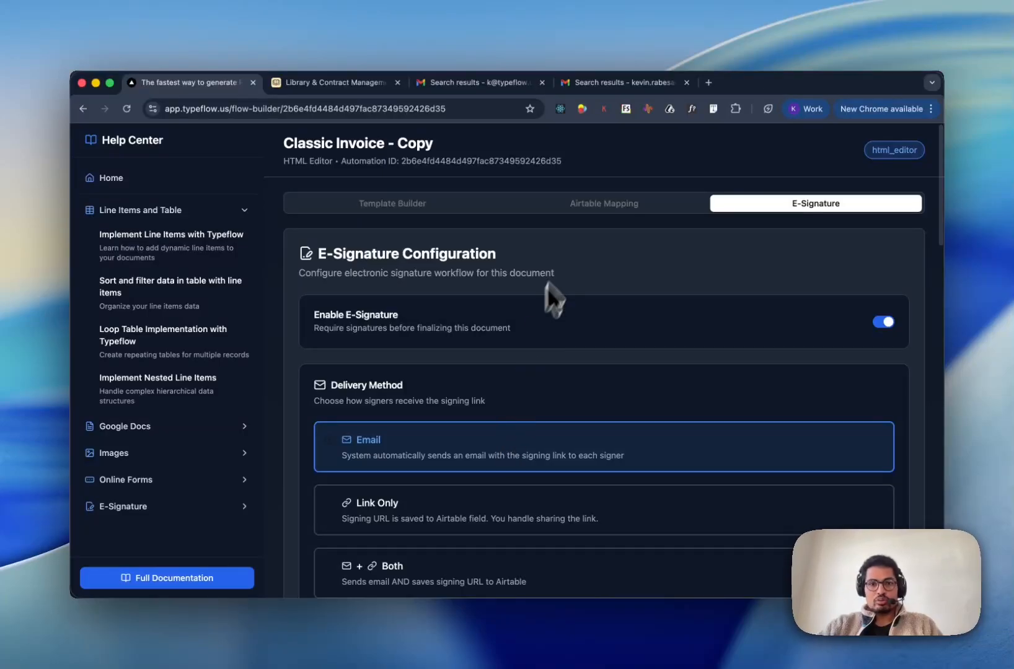
- Review the Button / Formula instructions under Airtable Mapping, then go to the Library & Contract Management base
{"action": "left_click", "coordinate": [548, 201]}
{"action": "scroll", "coordinate": [553, 312], "scroll_direction": "down", "scroll_amount": 20}
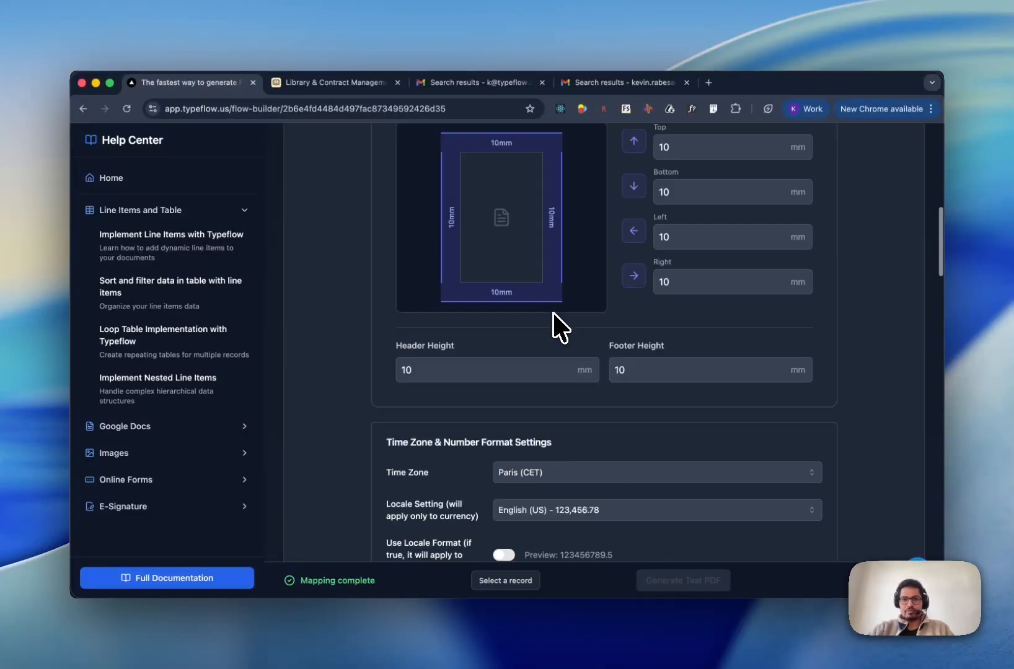
{"action": "scroll", "coordinate": [516, 312], "scroll_direction": "down", "scroll_amount": 2}
{"action": "scroll", "coordinate": [514, 312], "scroll_direction": "up", "scroll_amount": 2}
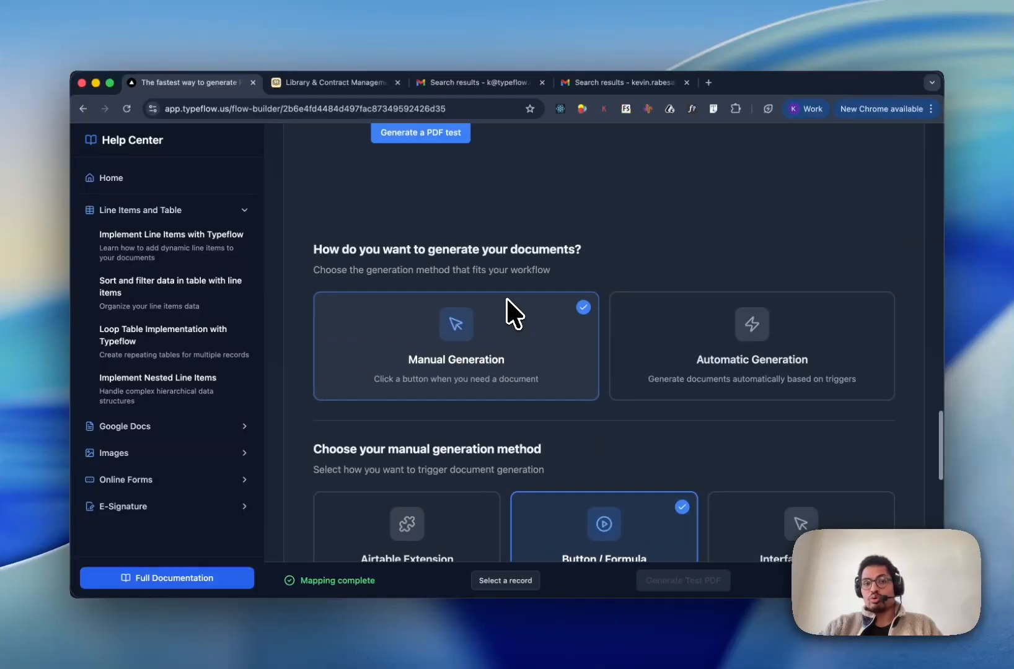
{"action": "scroll", "coordinate": [512, 313], "scroll_direction": "down", "scroll_amount": 6}
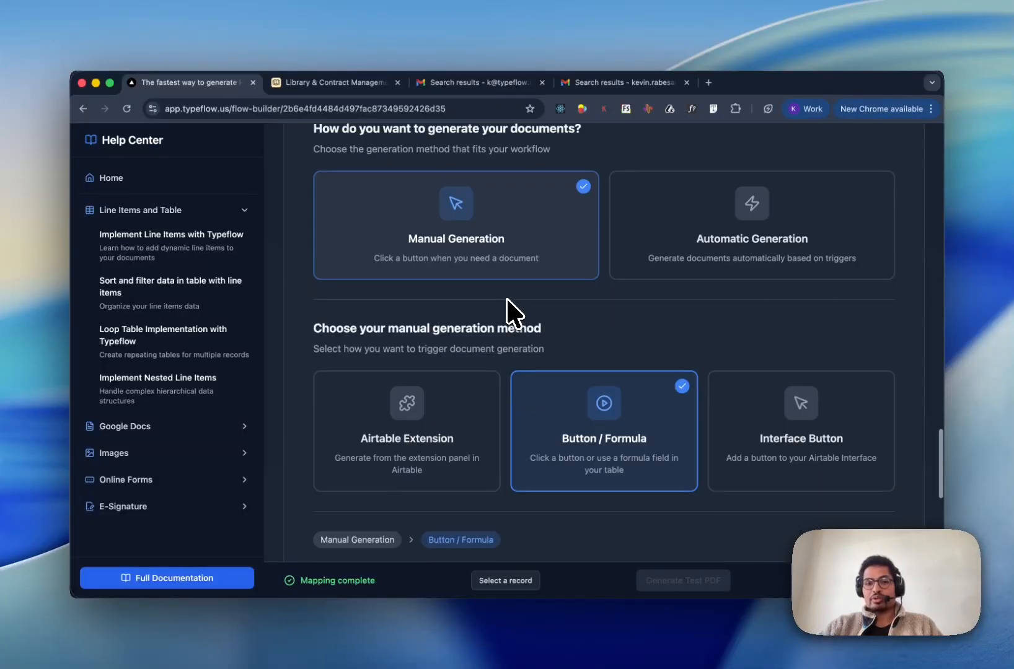
{"action": "scroll", "coordinate": [489, 272], "scroll_direction": "up", "scroll_amount": 1}
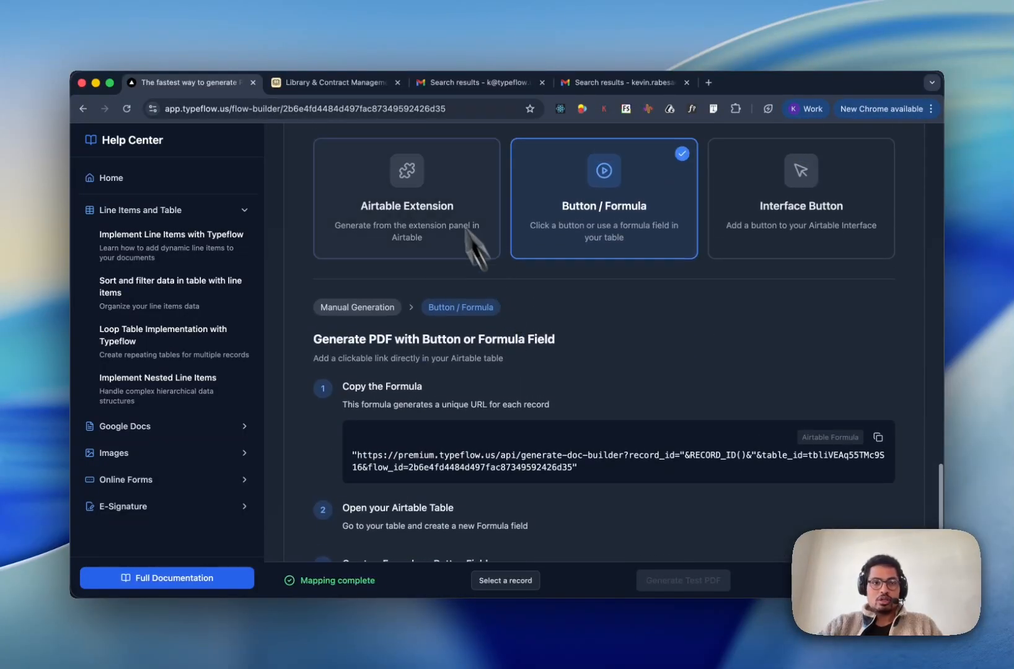
{"action": "left_click", "coordinate": [370, 86]}
{"action": "scroll", "coordinate": [571, 248], "scroll_direction": "right", "scroll_amount": 6}
- Clear row 1's old Contract attachment and generate a fresh PDF for CONT-2024-001
{"action": "scroll", "coordinate": [572, 245], "scroll_direction": "right", "scroll_amount": 12}
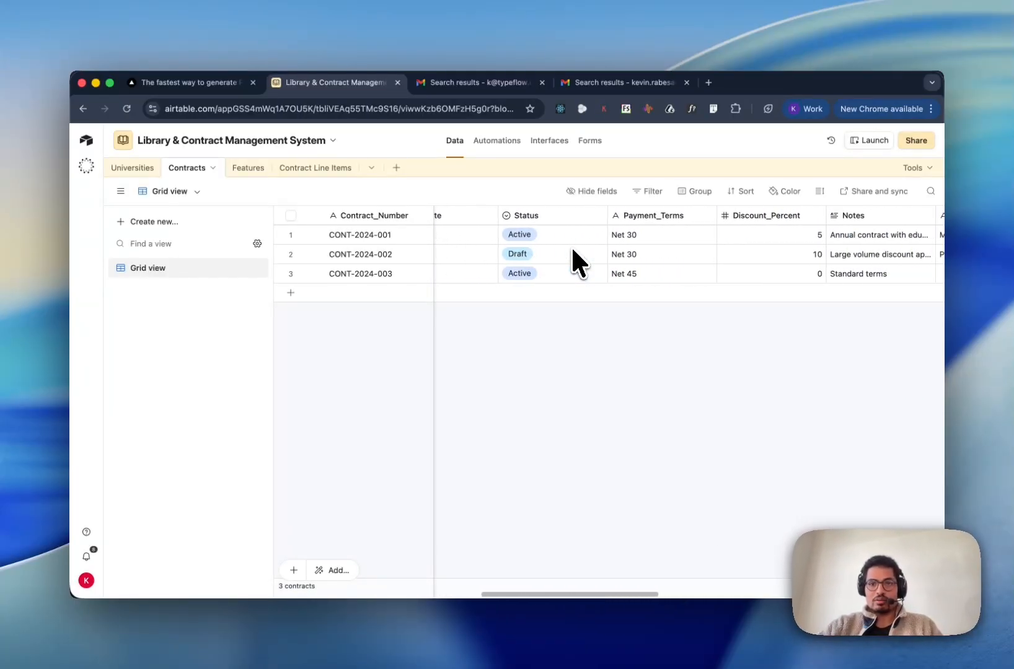
{"action": "scroll", "coordinate": [571, 245], "scroll_direction": "right", "scroll_amount": 8}
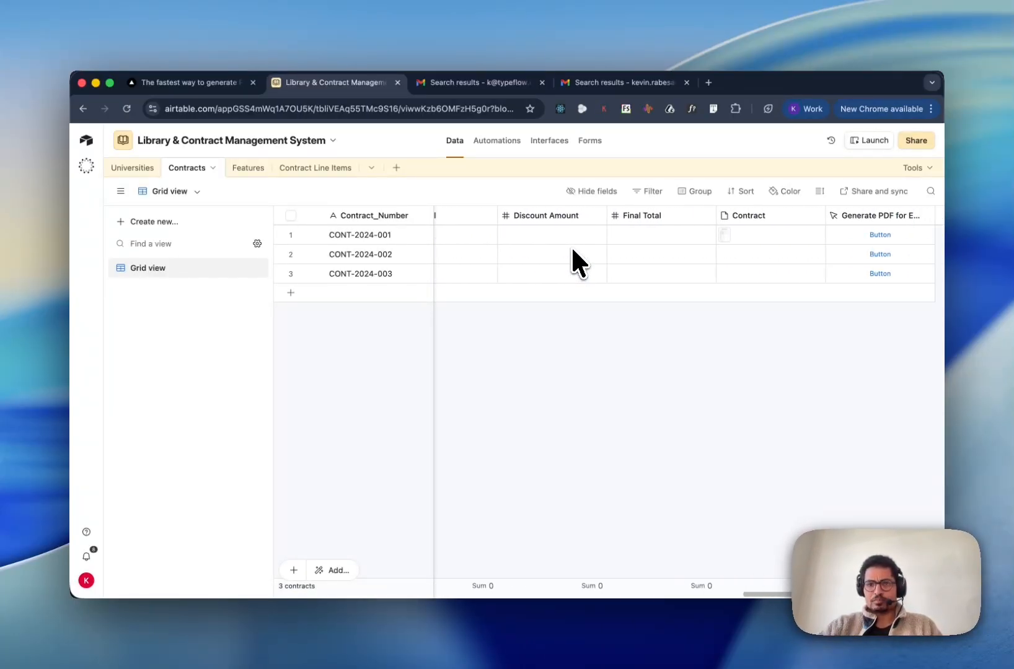
{"action": "left_click", "coordinate": [659, 236]}
{"action": "key", "text": "BackSpace"}
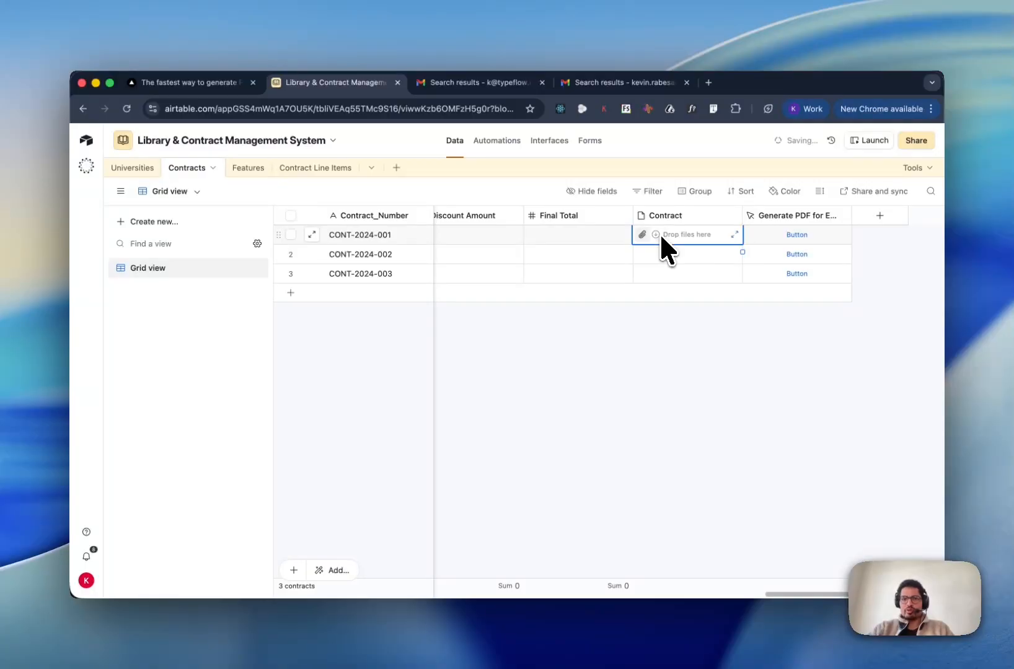
{"action": "left_click", "coordinate": [670, 334]}
{"action": "left_click", "coordinate": [797, 235]}
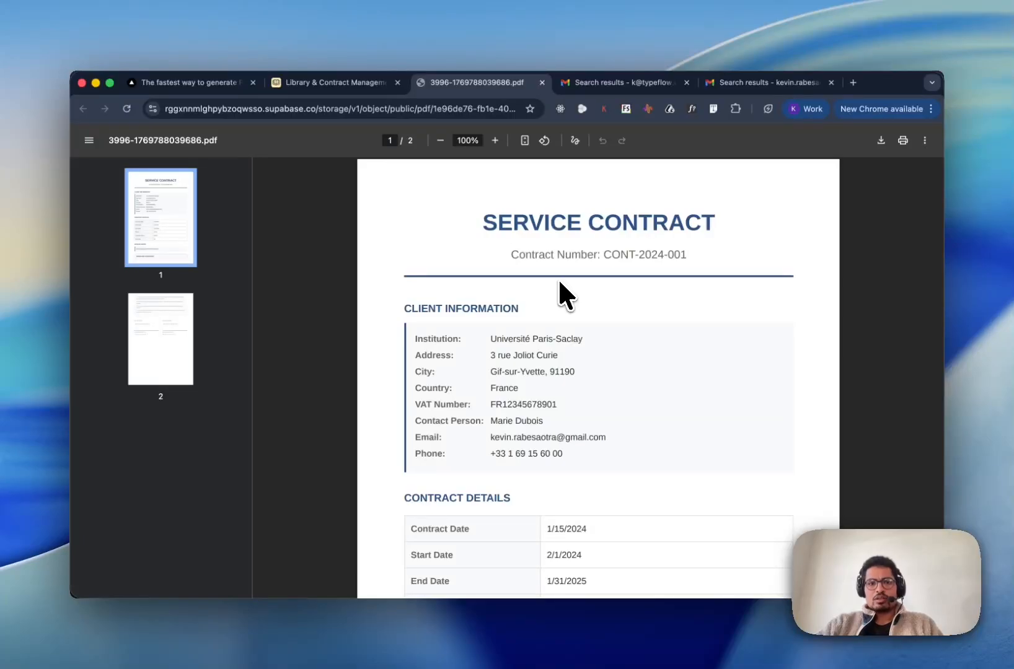
- Scroll to page 2 of the contract PDF to inspect the client and provider e-signature placeholders
{"action": "scroll", "coordinate": [559, 282], "scroll_direction": "down", "scroll_amount": 1}
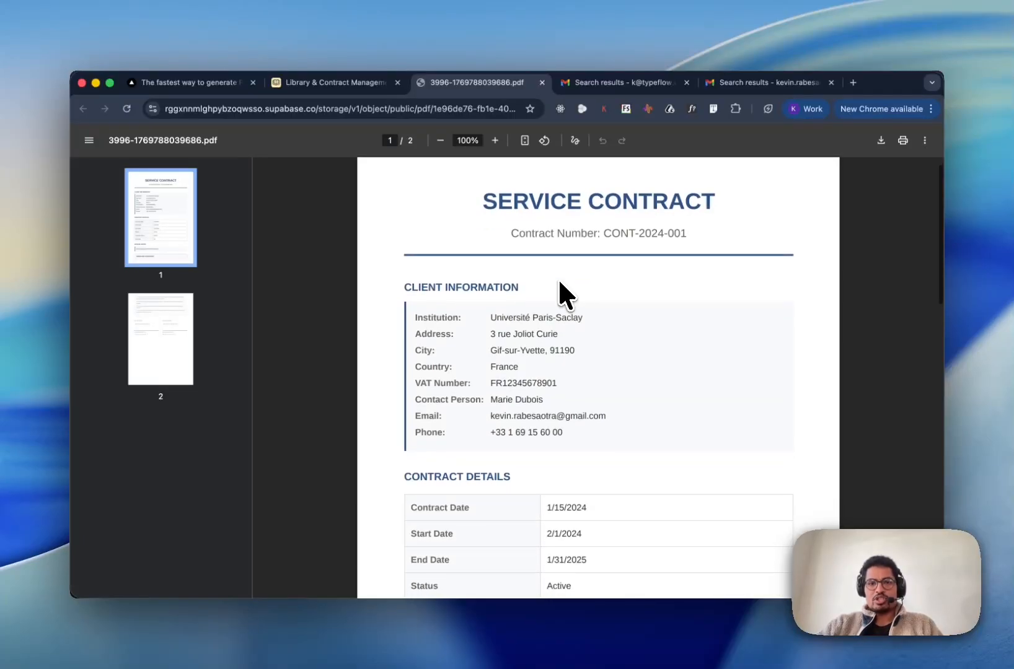
{"action": "scroll", "coordinate": [558, 282], "scroll_direction": "down", "scroll_amount": 15}
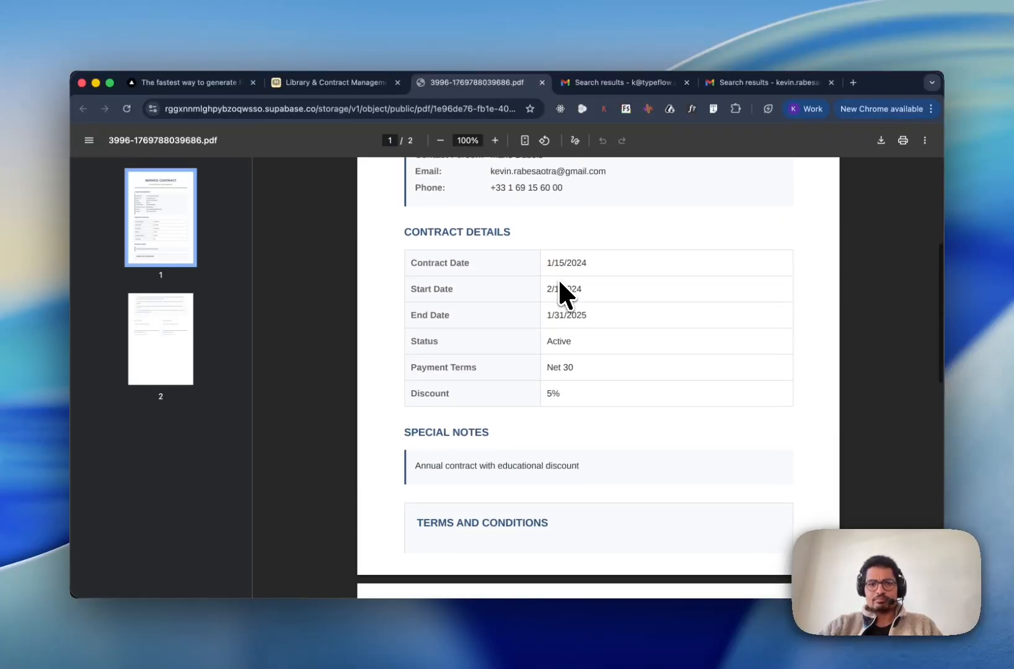
{"action": "scroll", "coordinate": [559, 282], "scroll_direction": "down", "scroll_amount": 5}
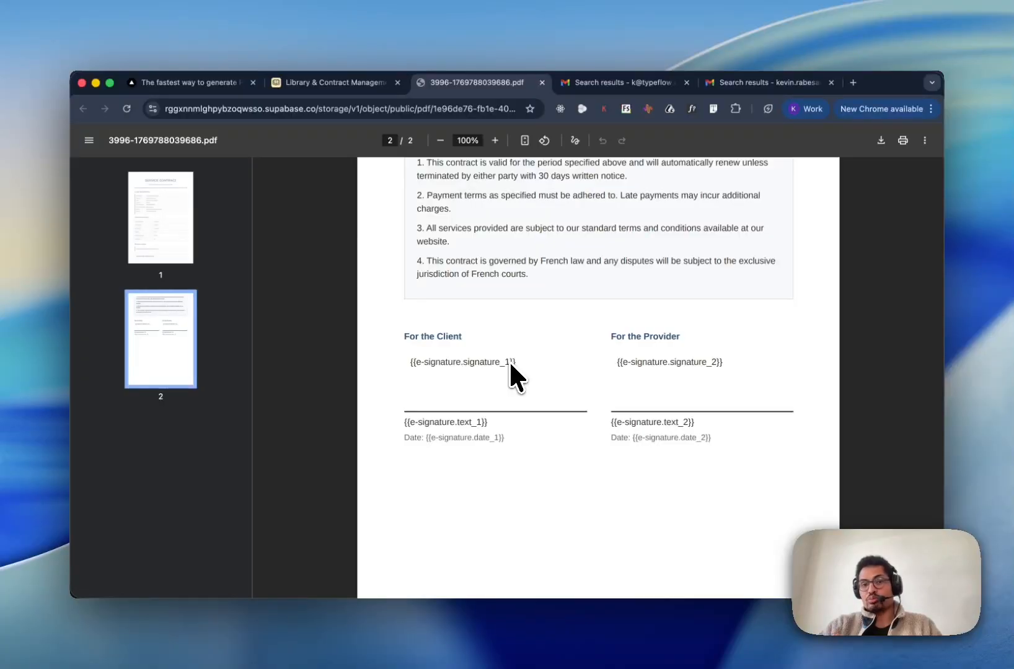
{"action": "left_click", "coordinate": [655, 86]}
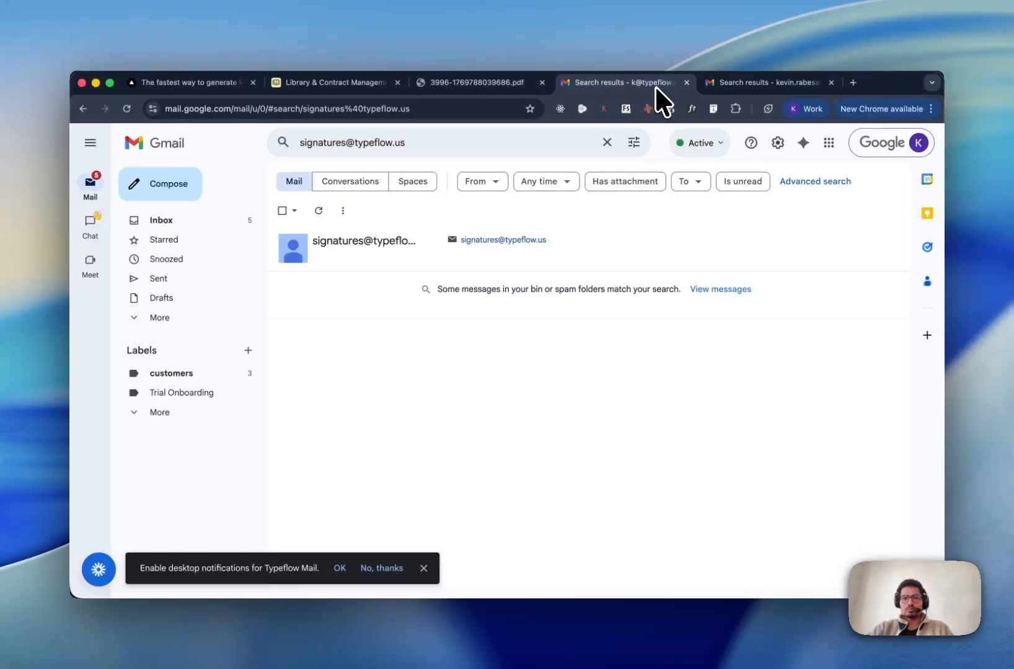
{"action": "left_click", "coordinate": [458, 143]}
{"action": "key", "text": "Return"}
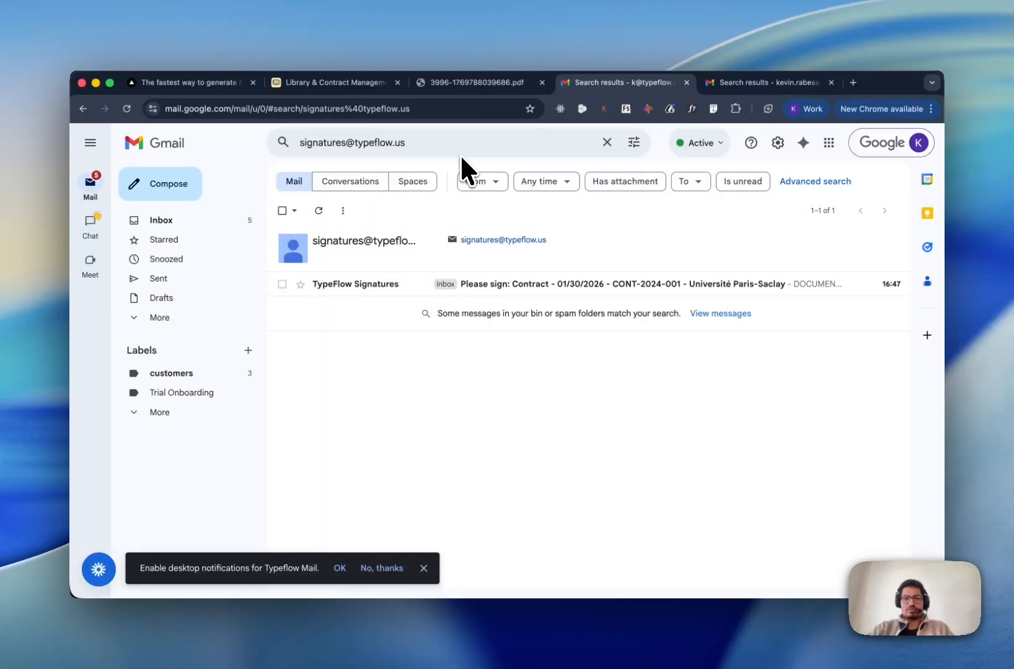
{"action": "left_click", "coordinate": [522, 285]}
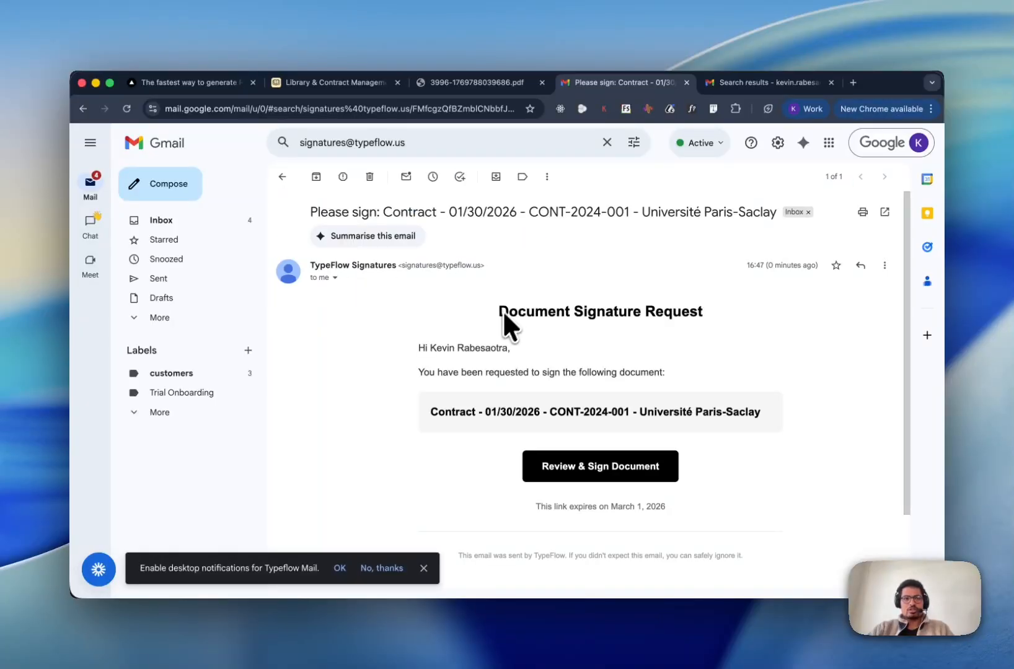
- Dismiss the Google Chat tip and follow the Review & Sign Document link
{"action": "scroll", "coordinate": [502, 331], "scroll_direction": "down", "scroll_amount": 2}
{"action": "scroll", "coordinate": [502, 332], "scroll_direction": "down", "scroll_amount": 2}
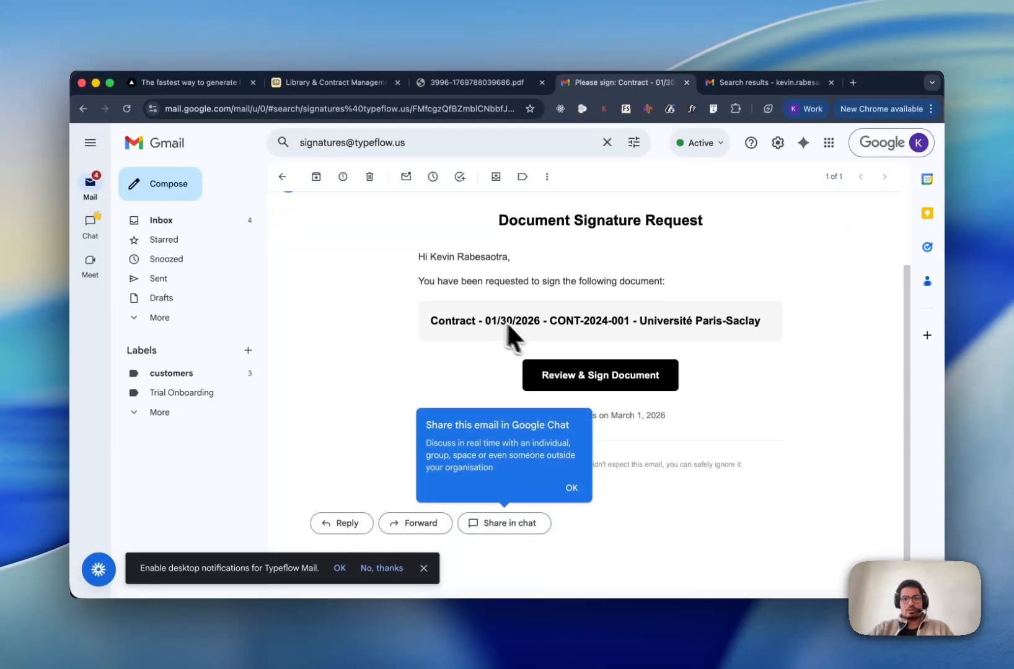
{"action": "left_click", "coordinate": [569, 488]}
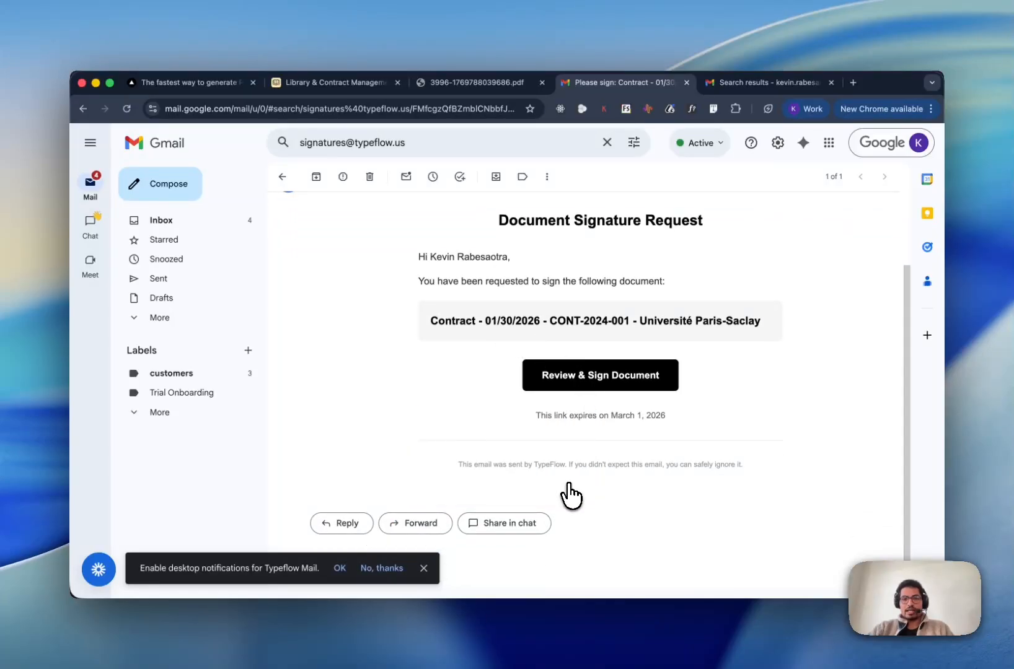
{"action": "left_click", "coordinate": [589, 376]}
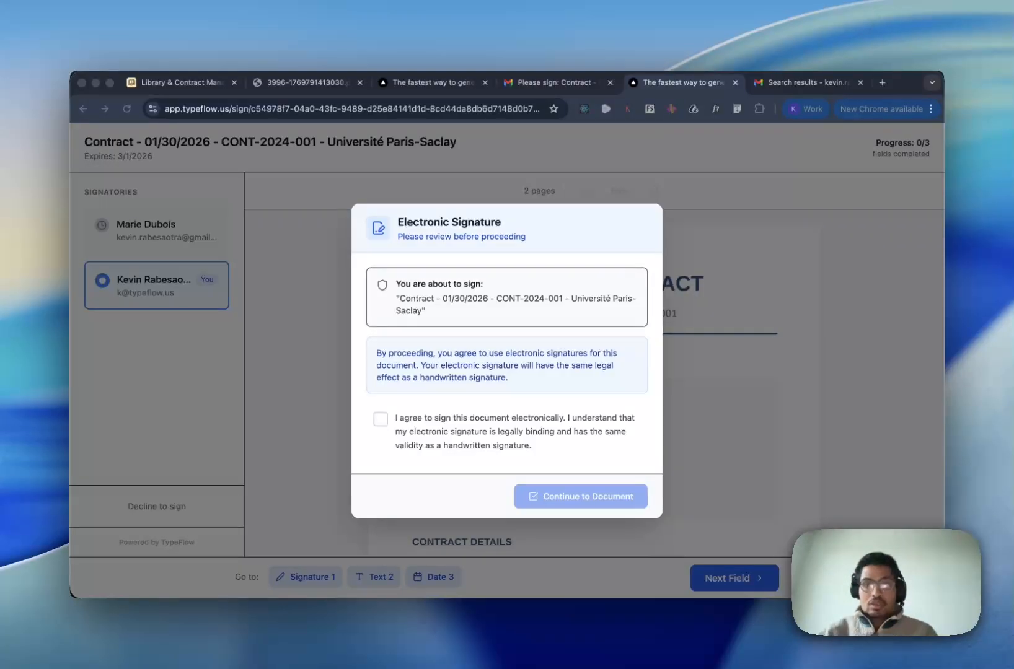
- Agree to sign electronically and continue into the contract document
{"action": "left_click", "coordinate": [379, 420]}
{"action": "left_click", "coordinate": [380, 420]}
{"action": "left_click", "coordinate": [544, 500]}
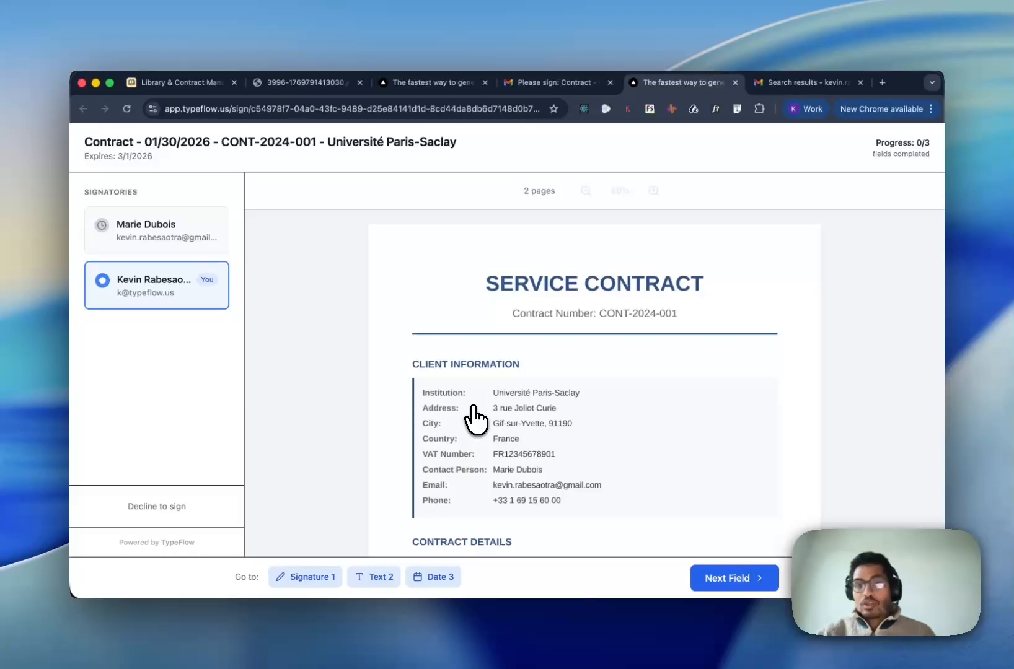
- Fill the provider's Signature 1 field with a typed signature of their name, fixing a misspelling
{"action": "scroll", "coordinate": [474, 419], "scroll_direction": "down", "scroll_amount": 7}
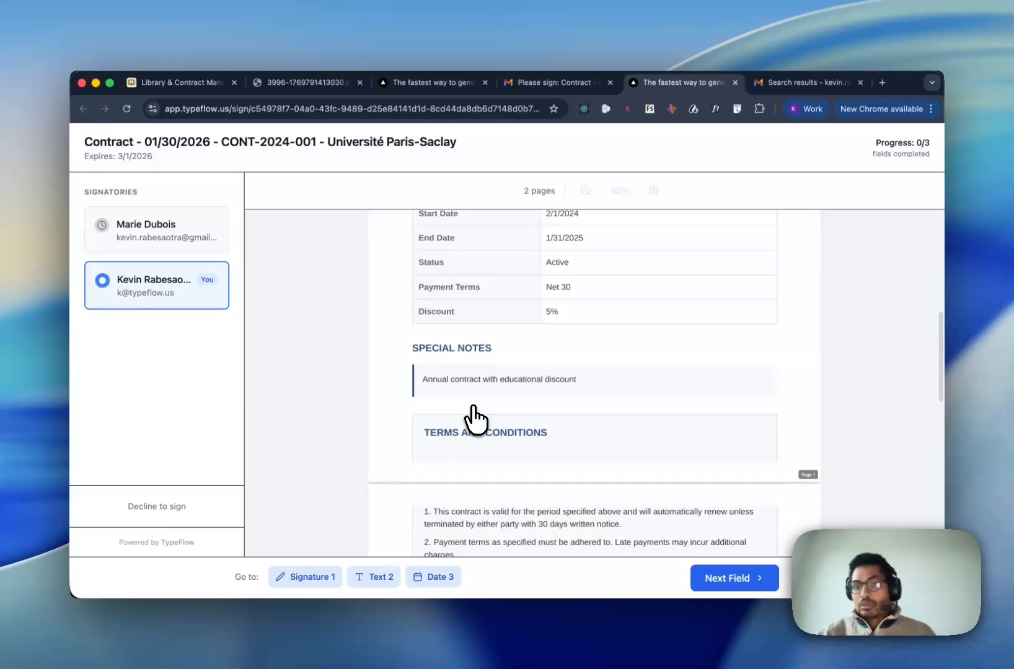
{"action": "scroll", "coordinate": [474, 418], "scroll_direction": "down", "scroll_amount": 5}
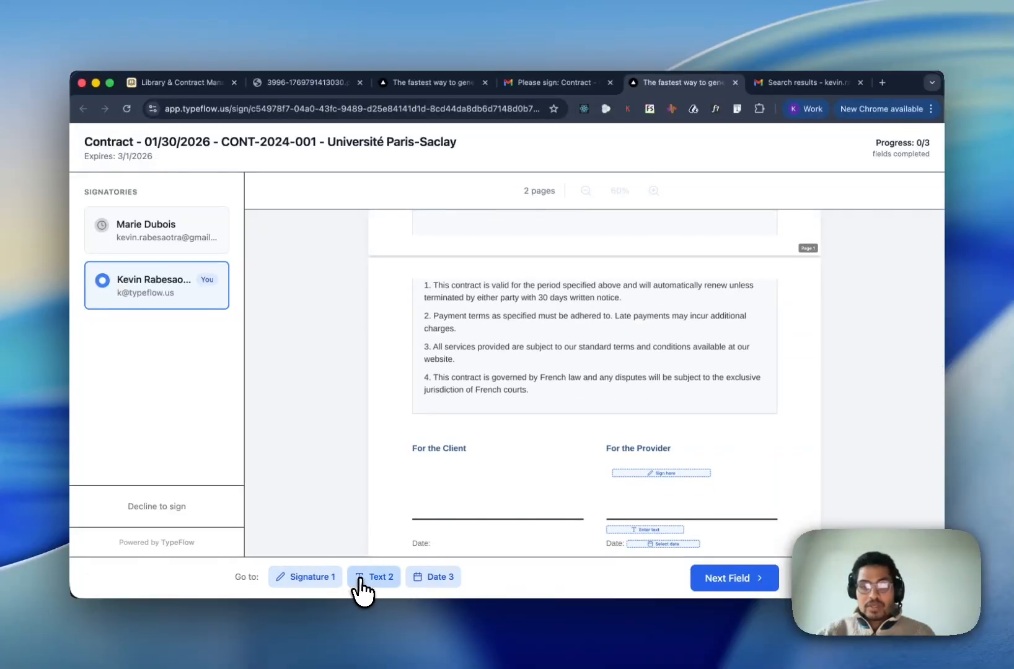
{"action": "left_click", "coordinate": [310, 590]}
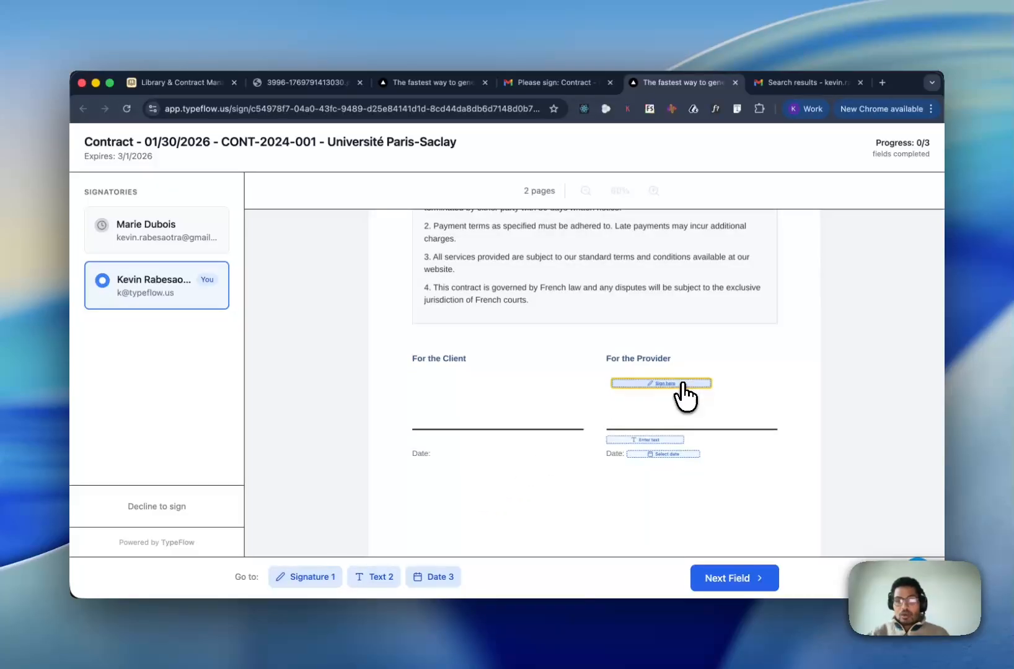
{"action": "left_click", "coordinate": [680, 384]}
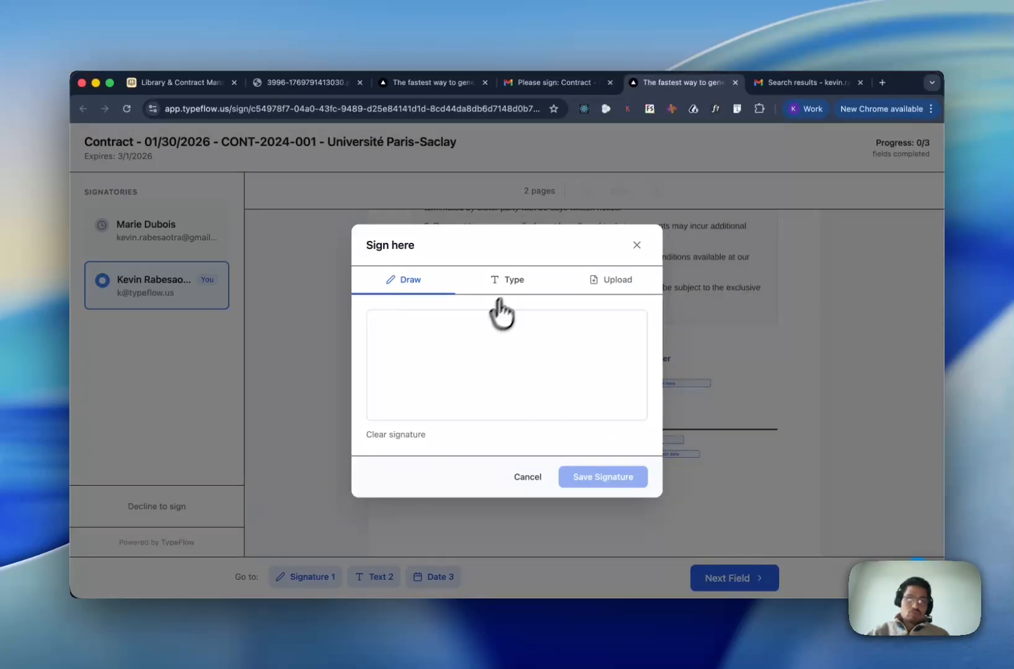
{"action": "left_click", "coordinate": [513, 280]}
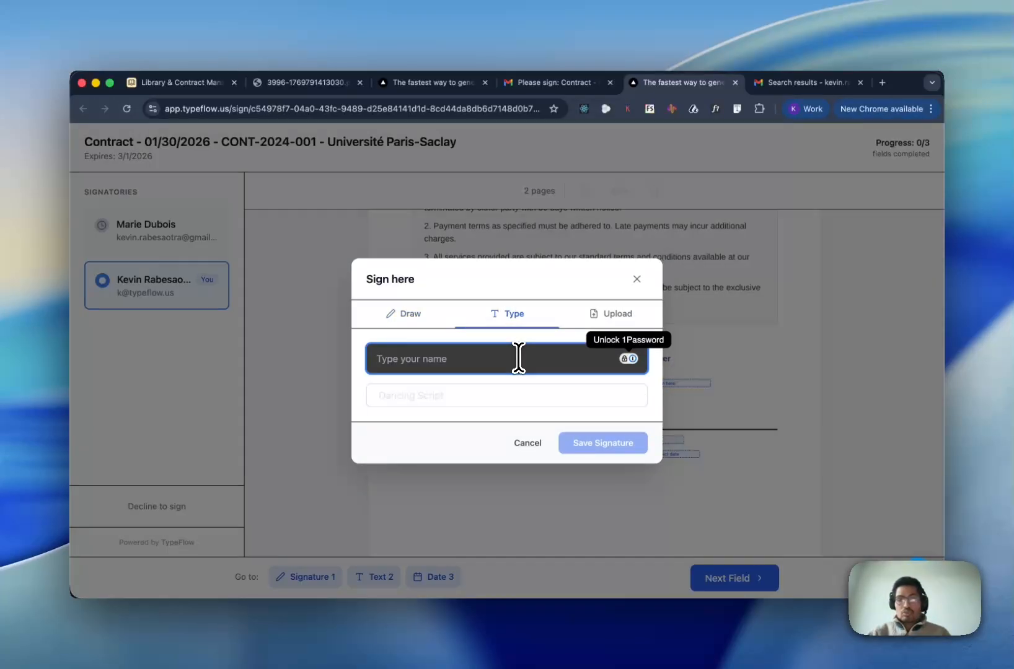
{"action": "key", "text": "alt+BackSpace"}
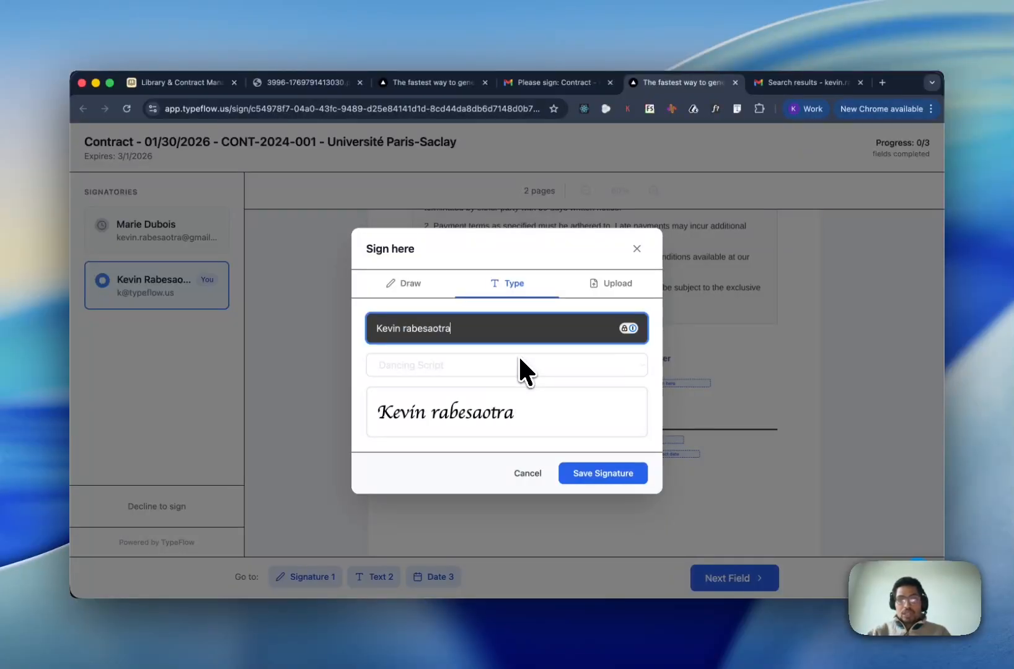
{"action": "left_click", "coordinate": [636, 473]}
- Enter the provider's full name, set the date to 30/01/2026, and complete signing
{"action": "left_click", "coordinate": [645, 441]}
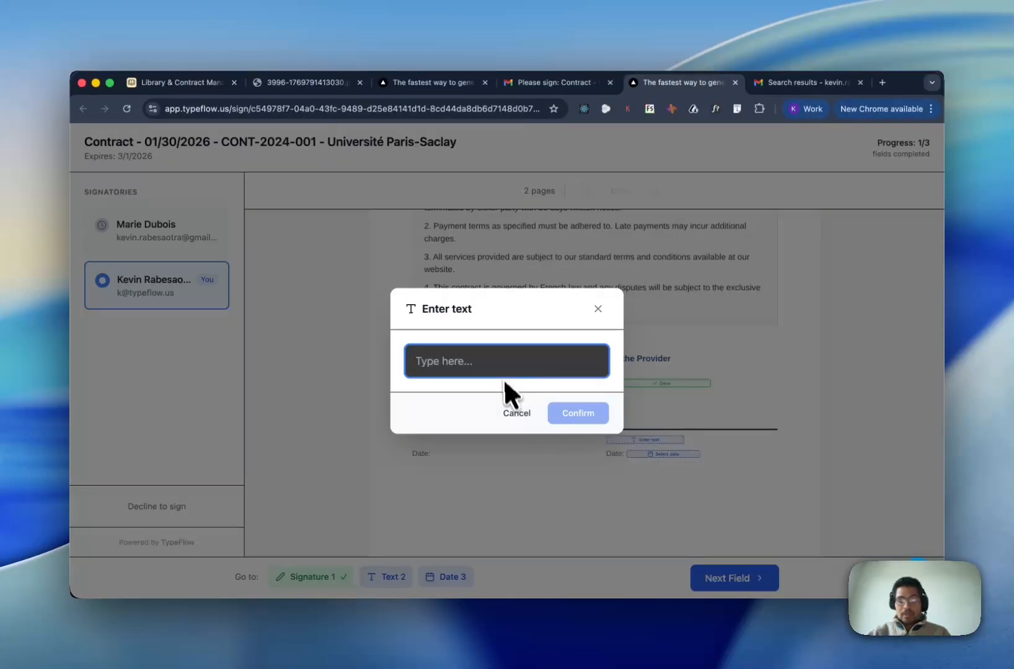
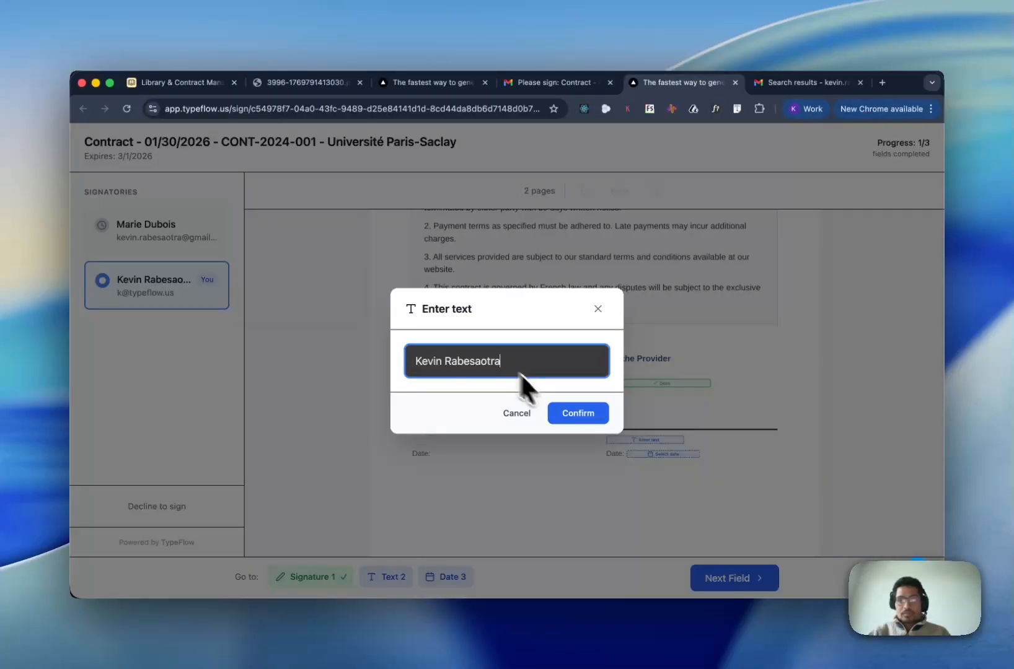
{"action": "left_click", "coordinate": [577, 413]}
{"action": "left_click", "coordinate": [656, 454]}
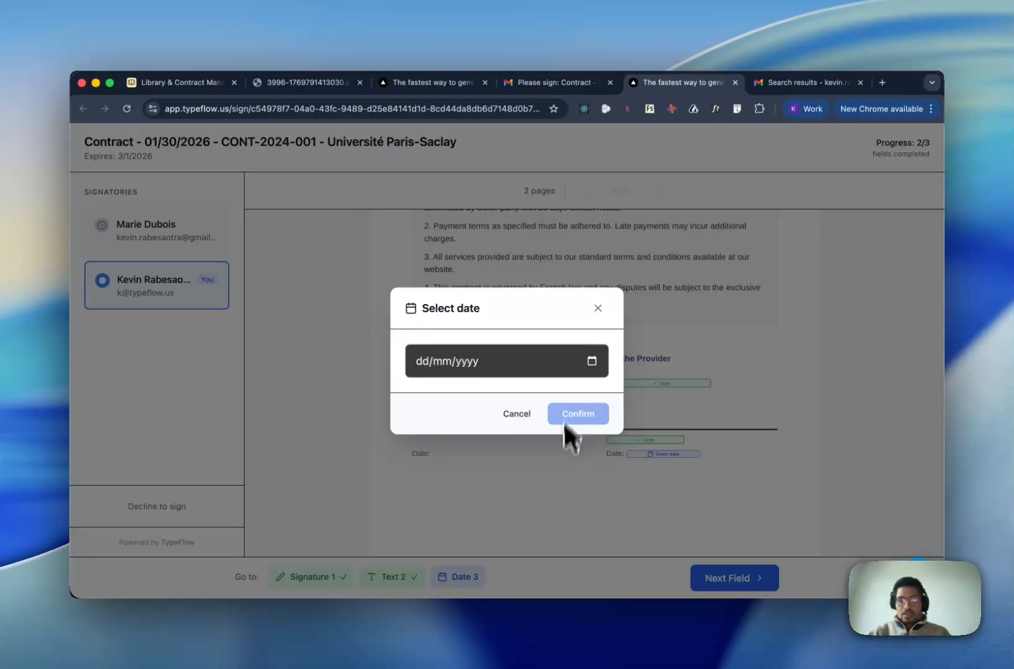
{"action": "left_click", "coordinate": [594, 359]}
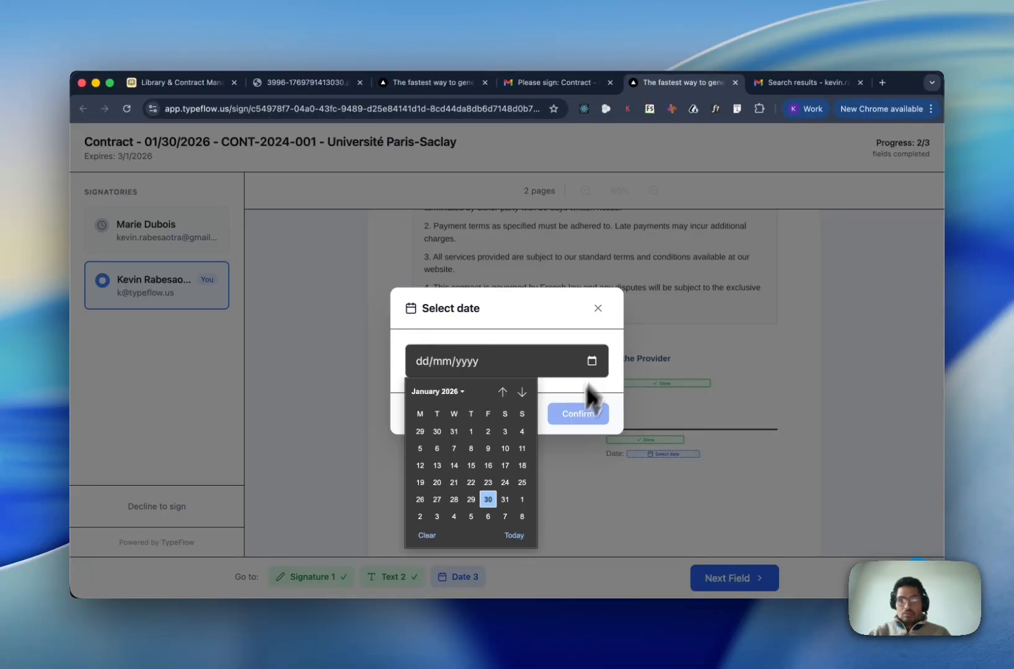
{"action": "left_click", "coordinate": [519, 531]}
{"action": "left_click", "coordinate": [583, 430]}
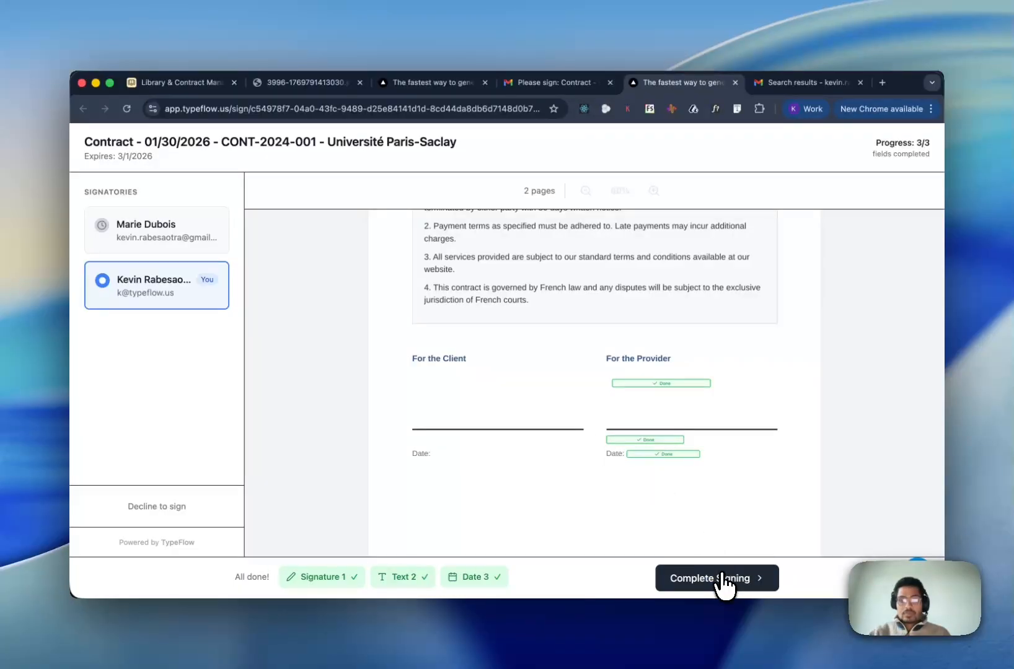
{"action": "left_click", "coordinate": [723, 582]}
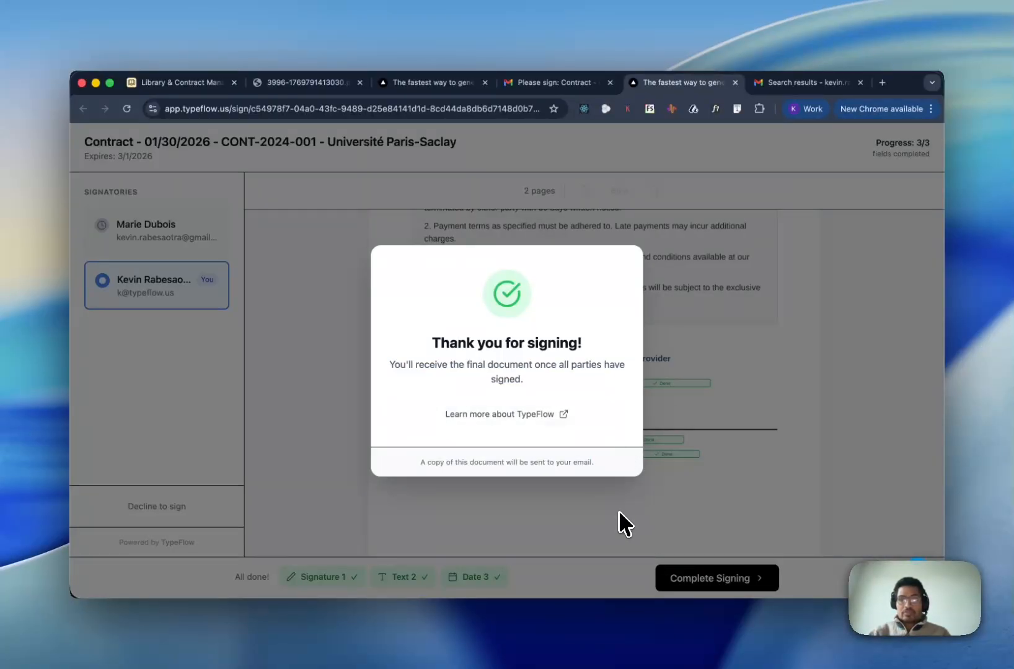
- In the second signer's mailbox, review the 1-of-2 Signing Update, then open the Please sign link
{"action": "left_click", "coordinate": [576, 85]}
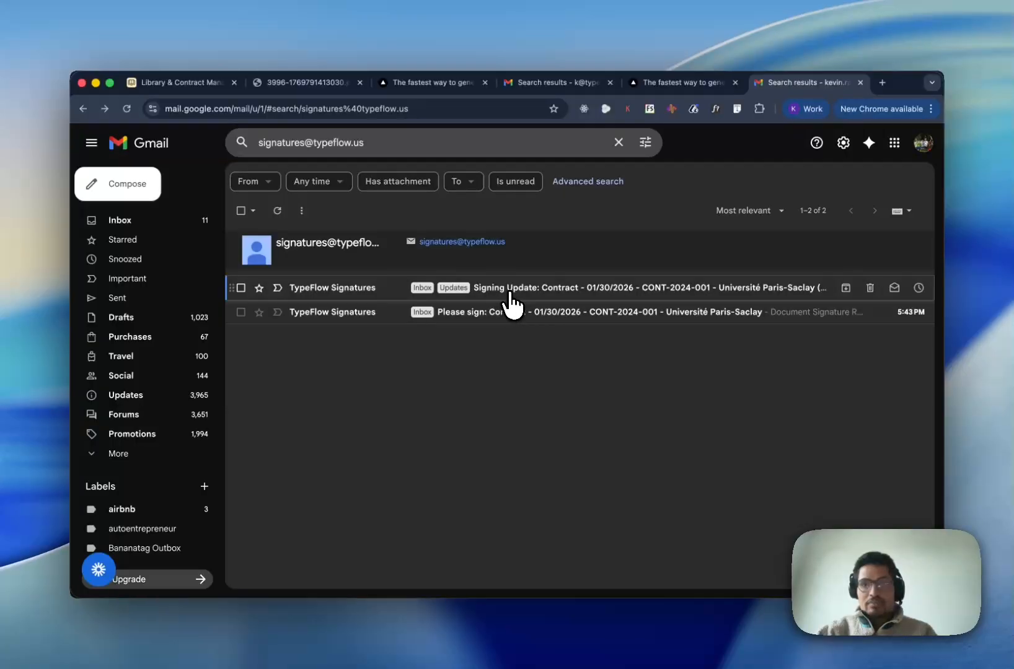
{"action": "left_click", "coordinate": [509, 294]}
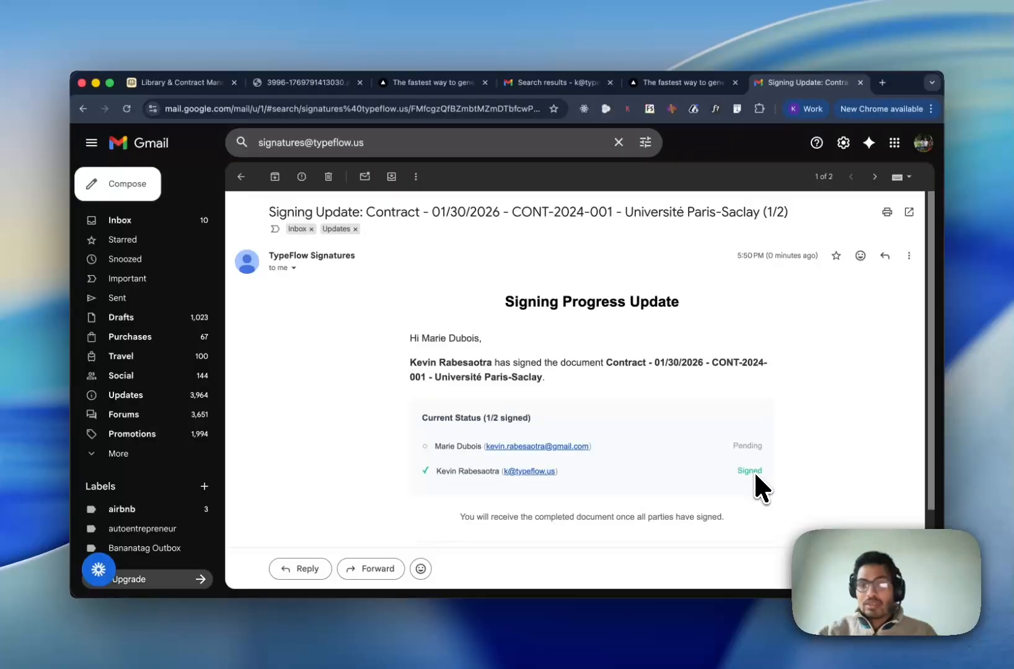
{"action": "scroll", "coordinate": [481, 333], "scroll_direction": "left", "scroll_amount": 5}
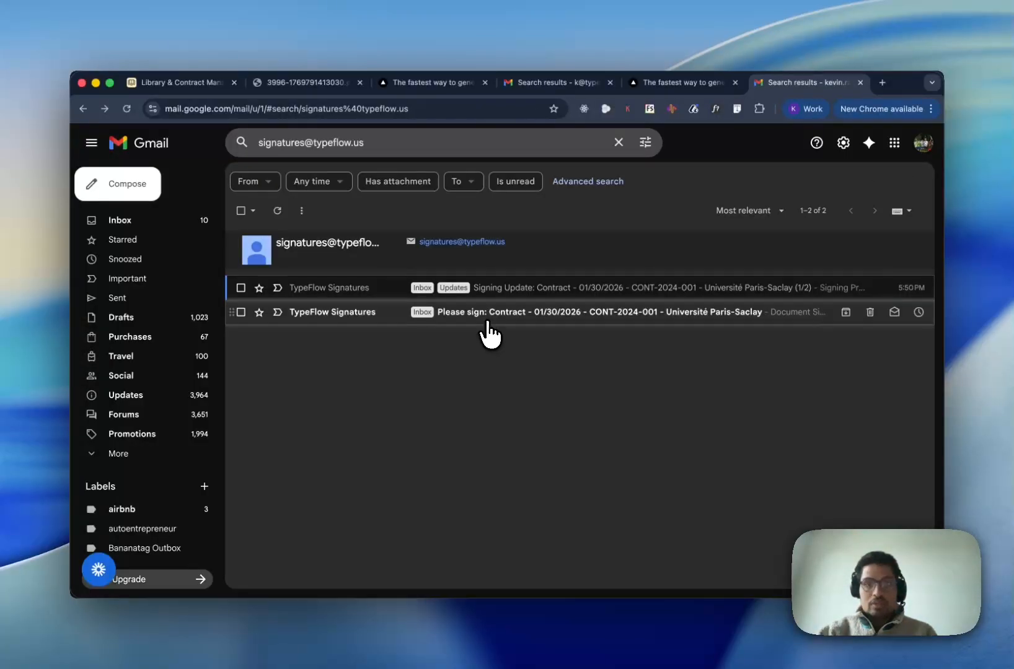
{"action": "left_click", "coordinate": [491, 320]}
{"action": "scroll", "coordinate": [547, 379], "scroll_direction": "down", "scroll_amount": 2}
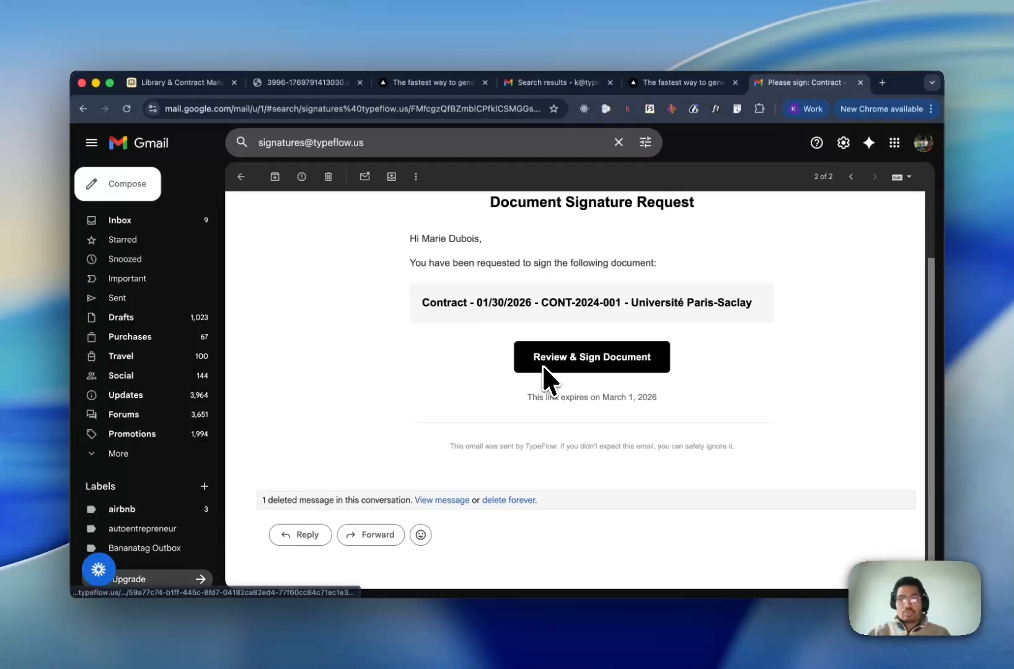
{"action": "left_click", "coordinate": [546, 397]}
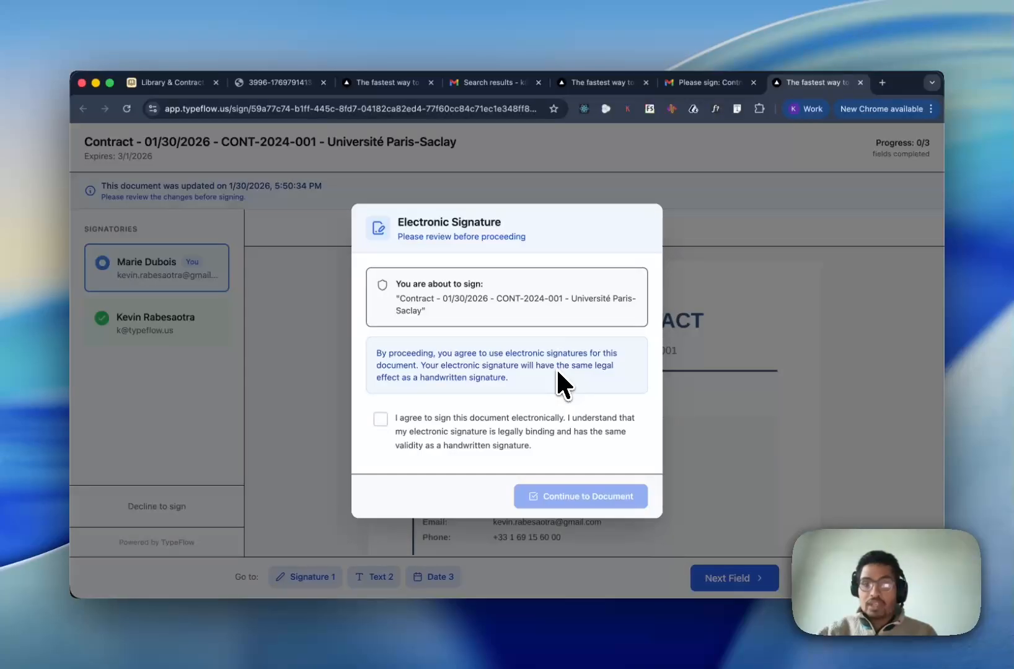
- Accept electronic signing consent as the client and enter the contract document
{"action": "left_click", "coordinate": [381, 421]}
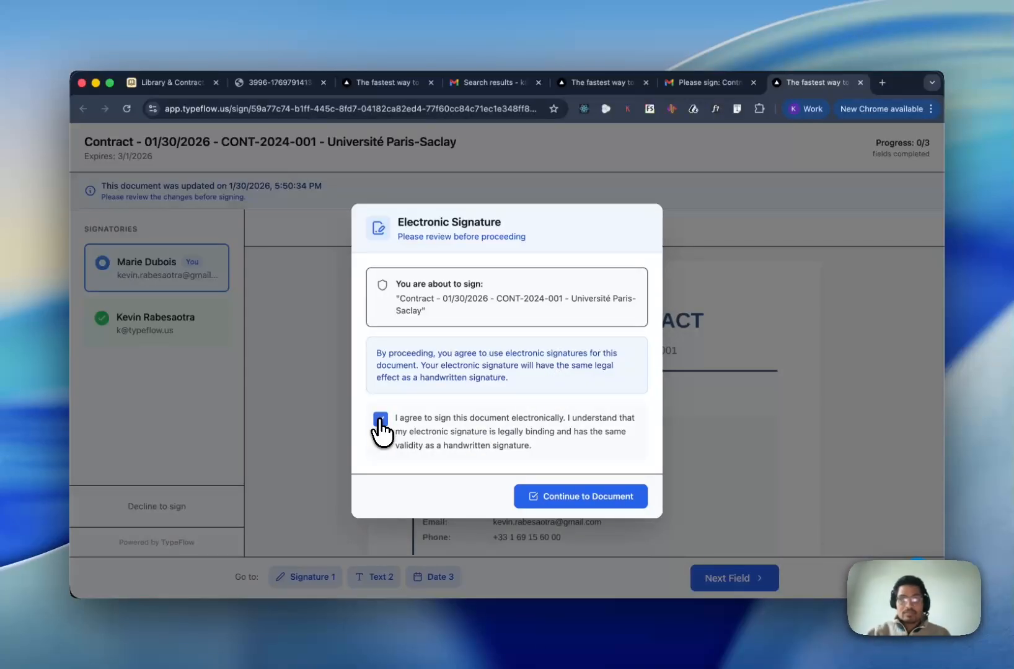
{"action": "left_click", "coordinate": [533, 487]}
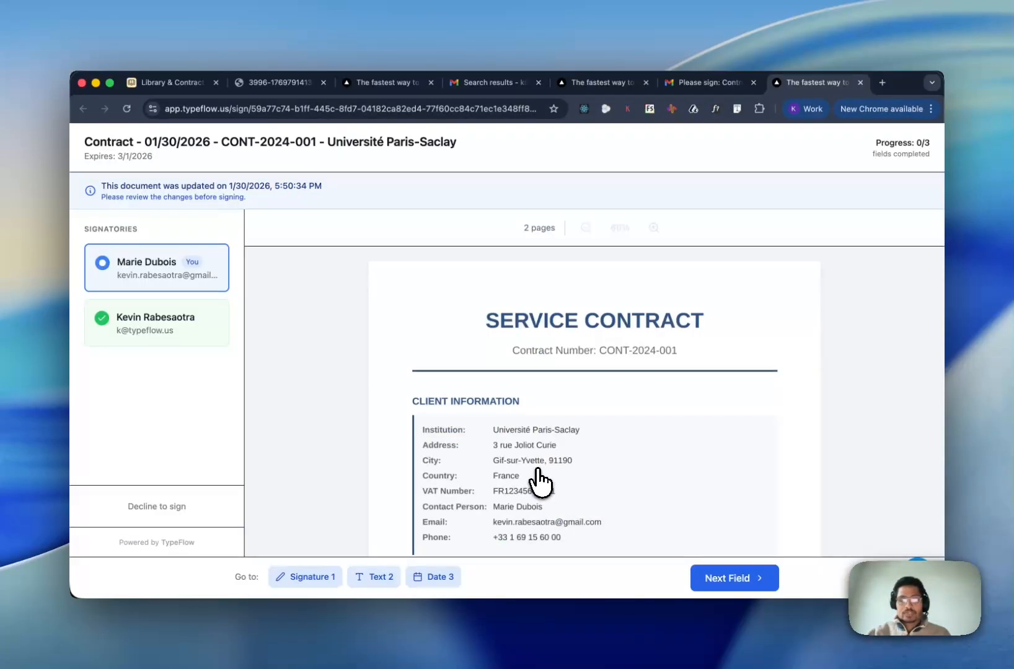
{"action": "scroll", "coordinate": [539, 480], "scroll_direction": "down", "scroll_amount": 7}
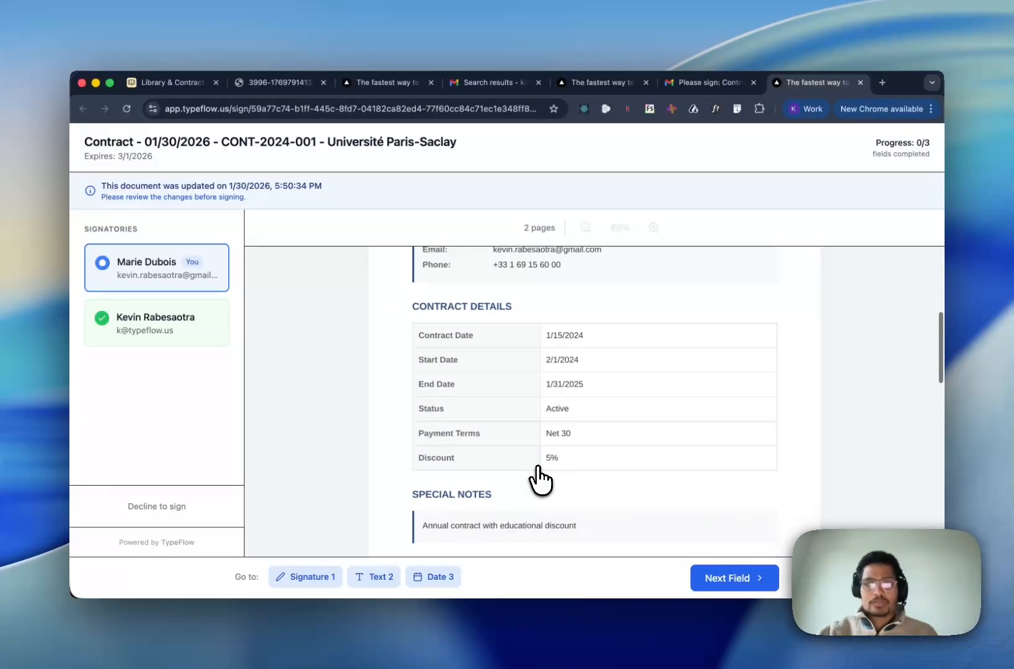
{"action": "scroll", "coordinate": [539, 477], "scroll_direction": "up", "scroll_amount": 3}
{"action": "scroll", "coordinate": [530, 483], "scroll_direction": "down", "scroll_amount": 1}
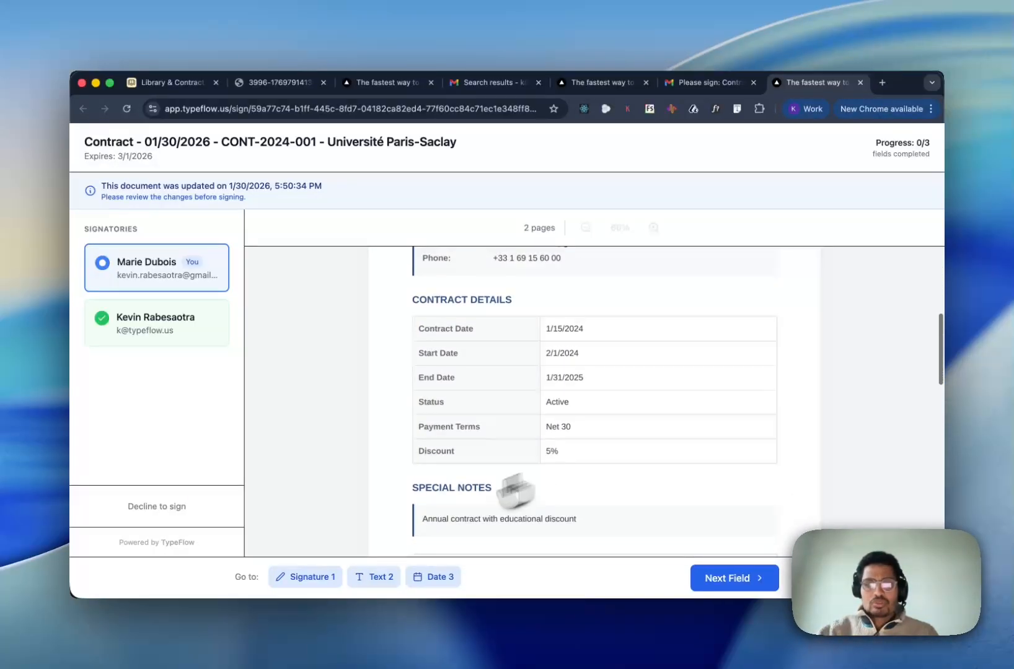
- Fill the client's Signature 1 field with a typed signature of the client's name
{"action": "left_click", "coordinate": [288, 579]}
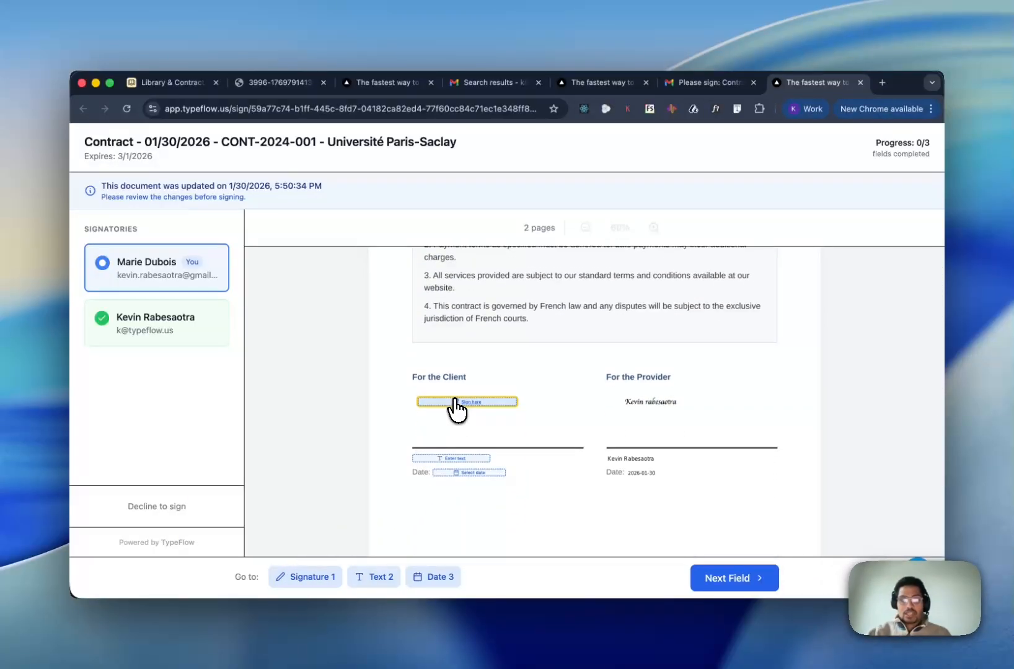
{"action": "left_click", "coordinate": [452, 406]}
{"action": "left_click", "coordinate": [514, 281]}
{"action": "left_click", "coordinate": [498, 359]}
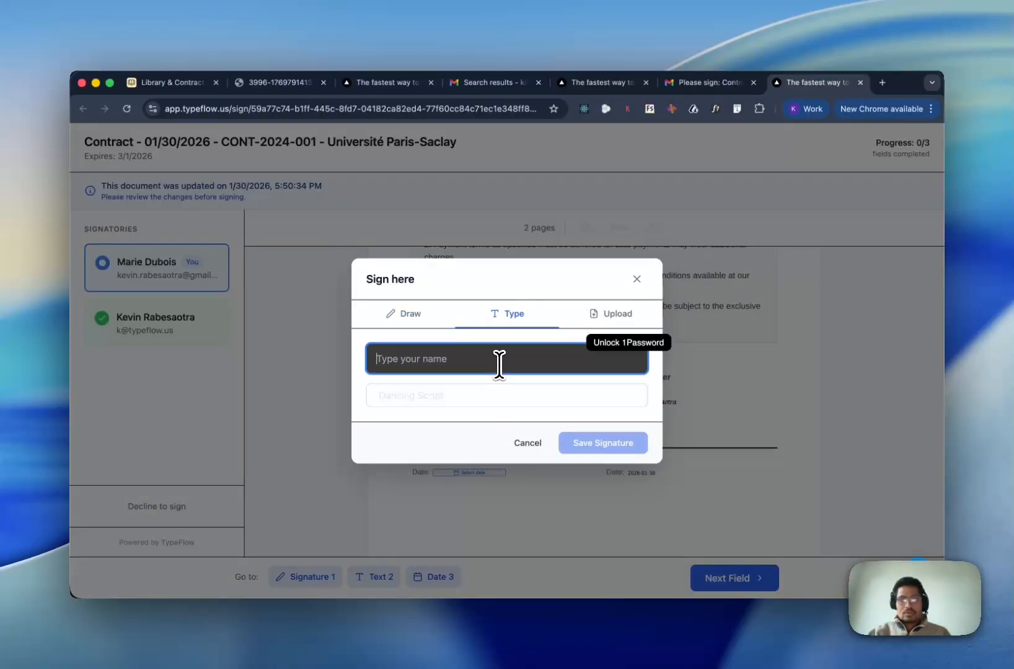
{"action": "left_click", "coordinate": [595, 474]}
- Enter the client's full name, set the date to 30/01/2026, and complete signing
{"action": "left_click", "coordinate": [465, 459]}
{"action": "key", "text": "Return"}
{"action": "left_click", "coordinate": [486, 473]}
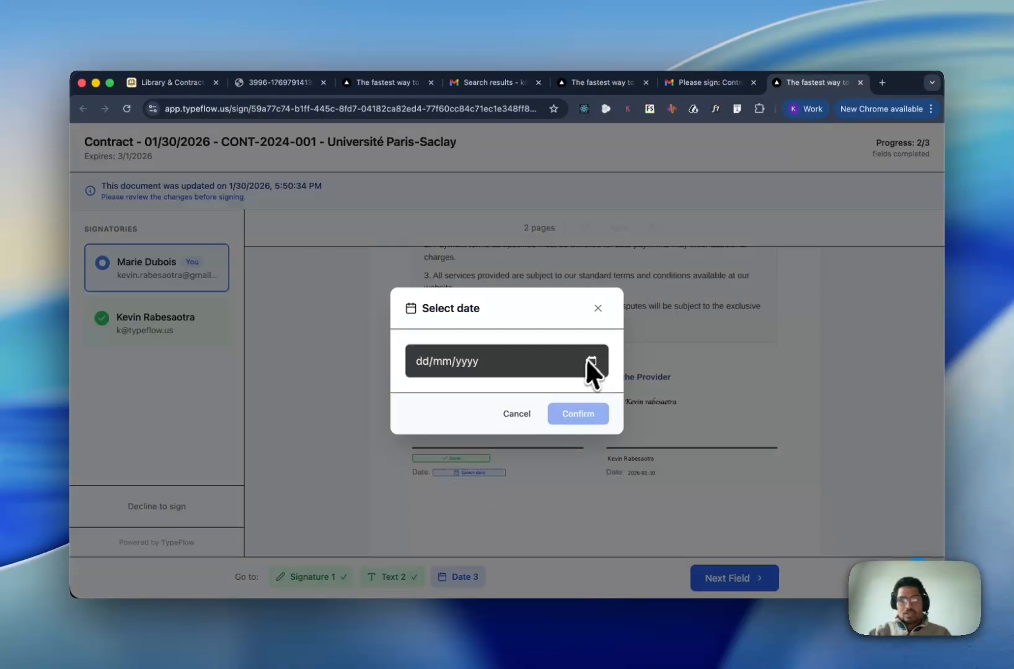
{"action": "left_click", "coordinate": [588, 358]}
{"action": "left_click", "coordinate": [488, 499]}
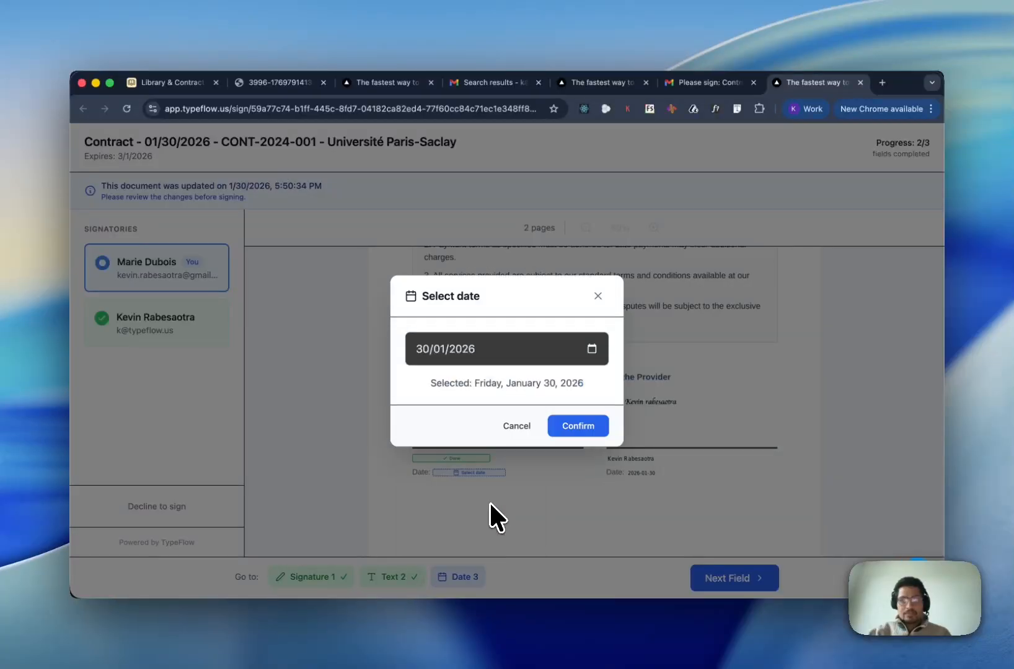
{"action": "left_click", "coordinate": [573, 427]}
{"action": "left_click", "coordinate": [719, 581]}
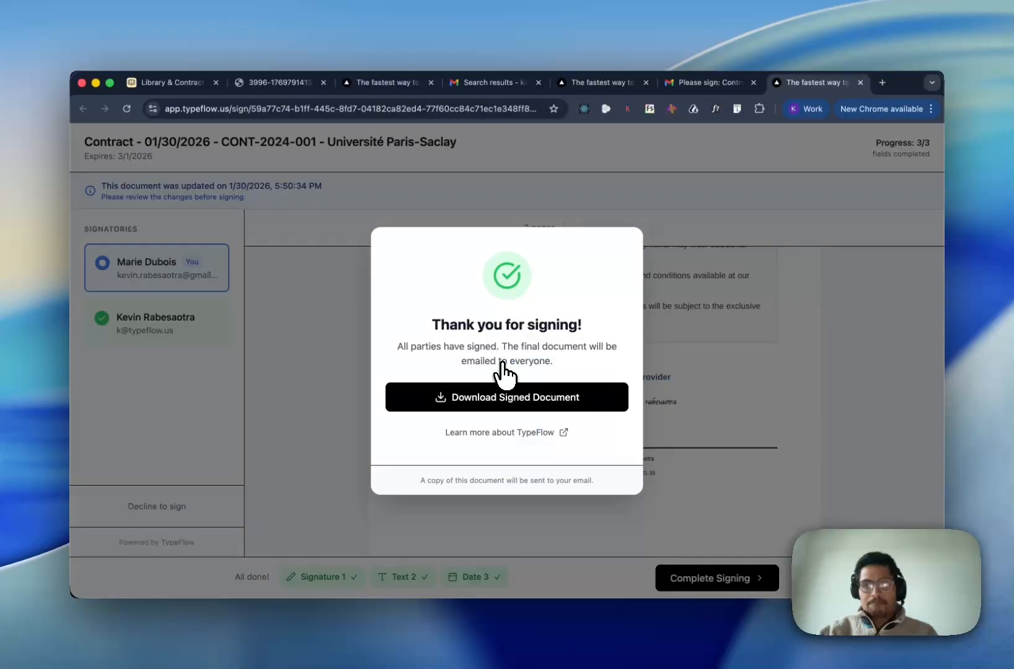
- Download the signed 4-page PDF, review signatures, Certificate of Completion and Legal Compliance pages, then close it
{"action": "left_click", "coordinate": [507, 397]}
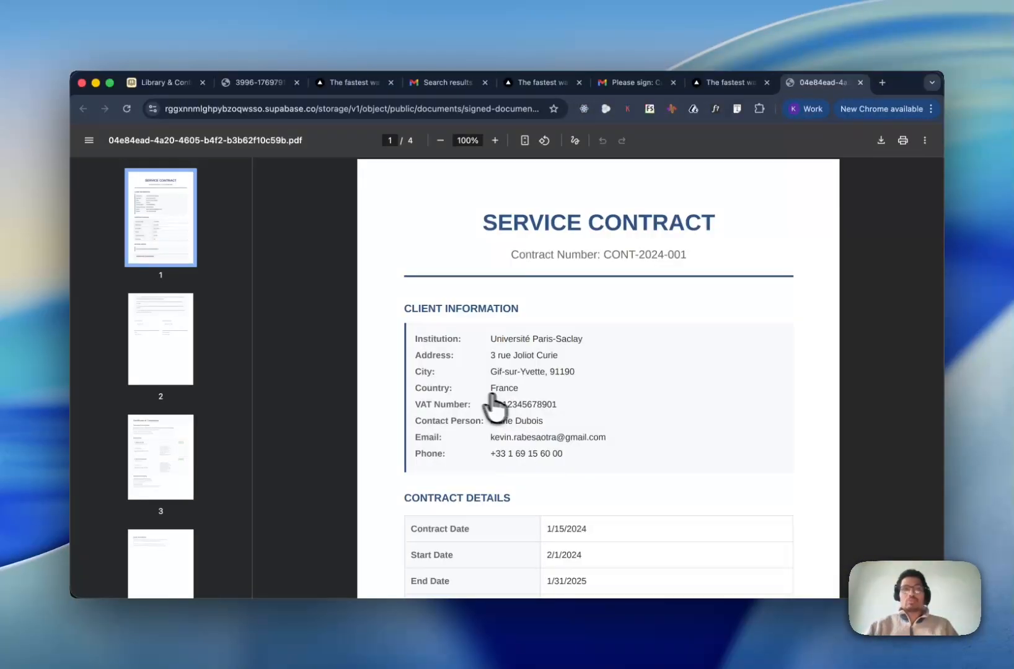
{"action": "scroll", "coordinate": [463, 379], "scroll_direction": "down", "scroll_amount": 12}
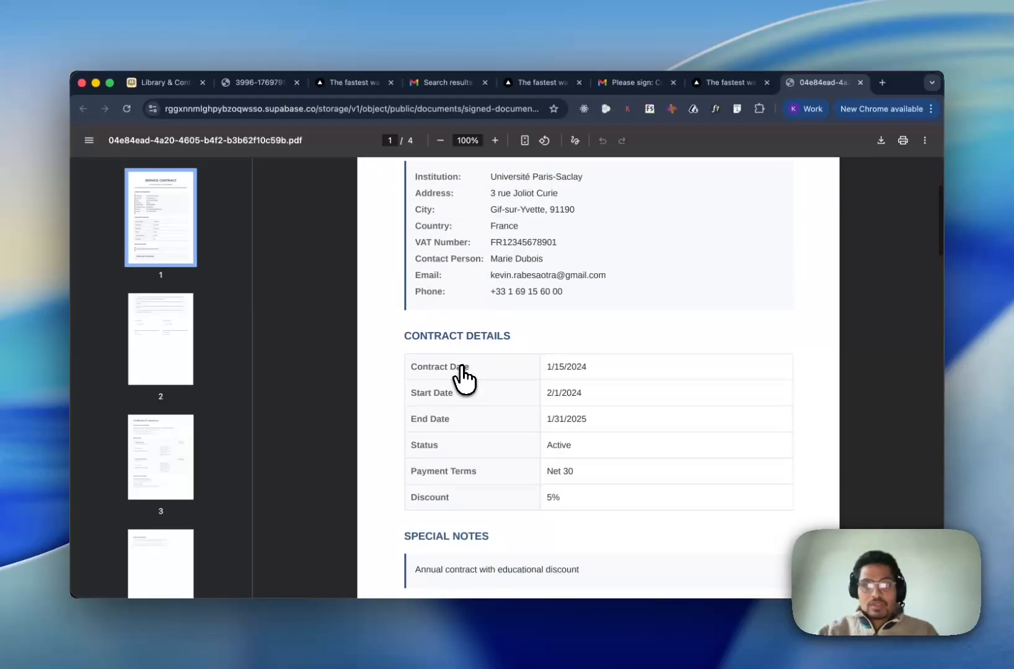
{"action": "scroll", "coordinate": [463, 379], "scroll_direction": "down", "scroll_amount": 3}
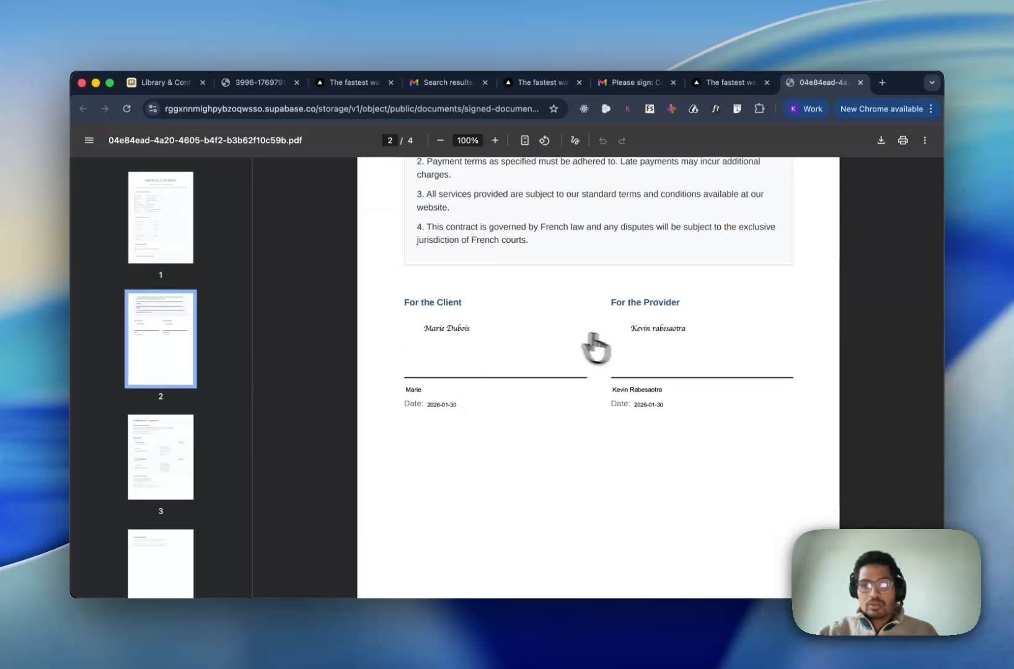
{"action": "scroll", "coordinate": [533, 375], "scroll_direction": "down", "scroll_amount": 7}
{"action": "scroll", "coordinate": [508, 409], "scroll_direction": "down", "scroll_amount": 3}
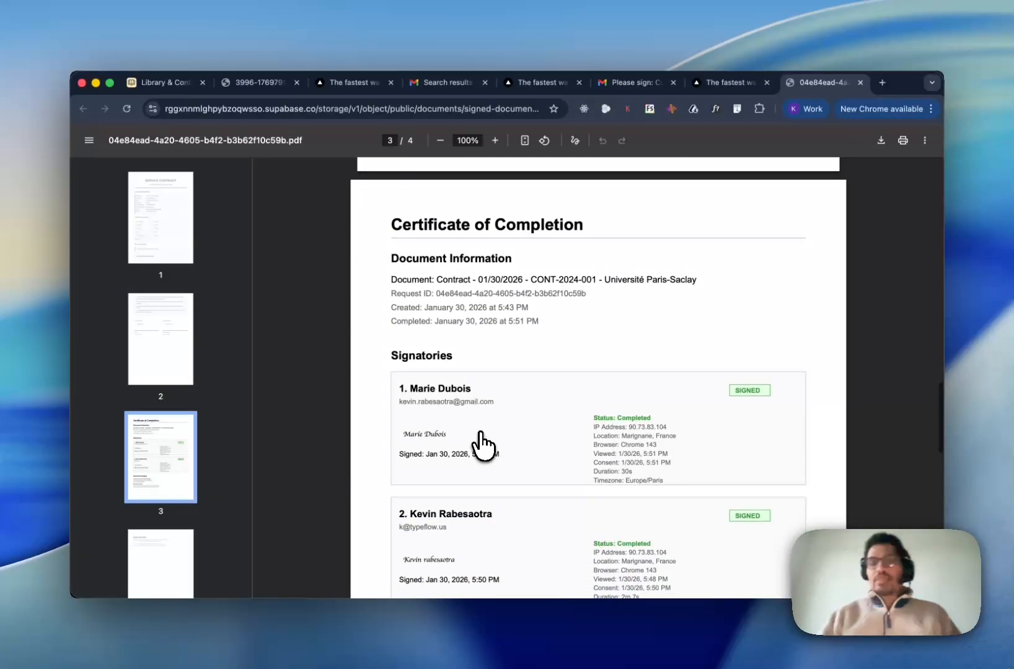
{"action": "scroll", "coordinate": [484, 444], "scroll_direction": "down", "scroll_amount": 1}
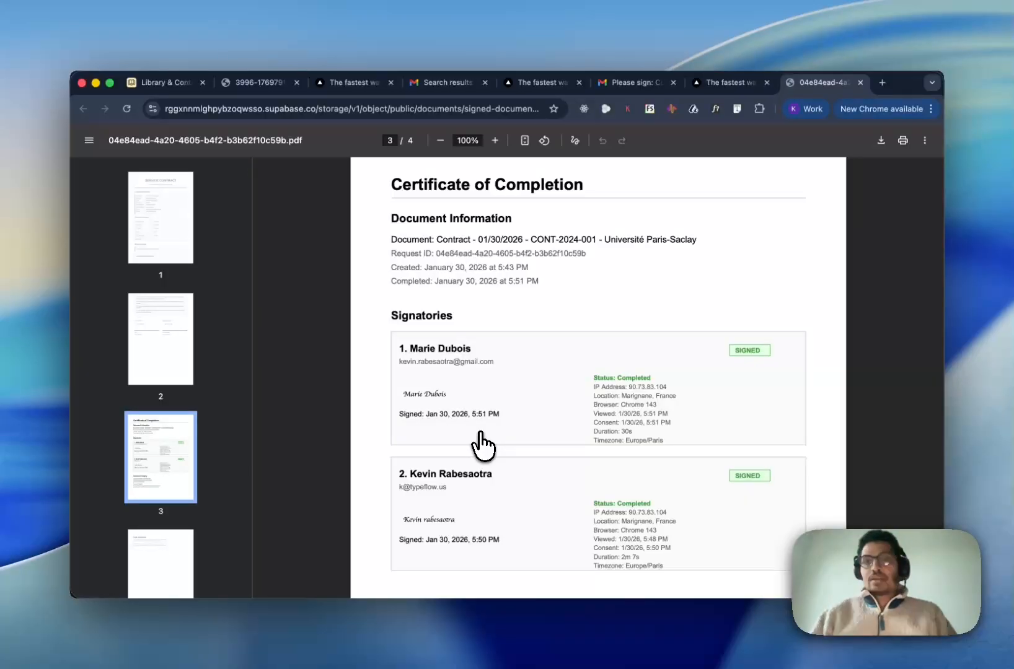
{"action": "scroll", "coordinate": [482, 446], "scroll_direction": "down", "scroll_amount": 5}
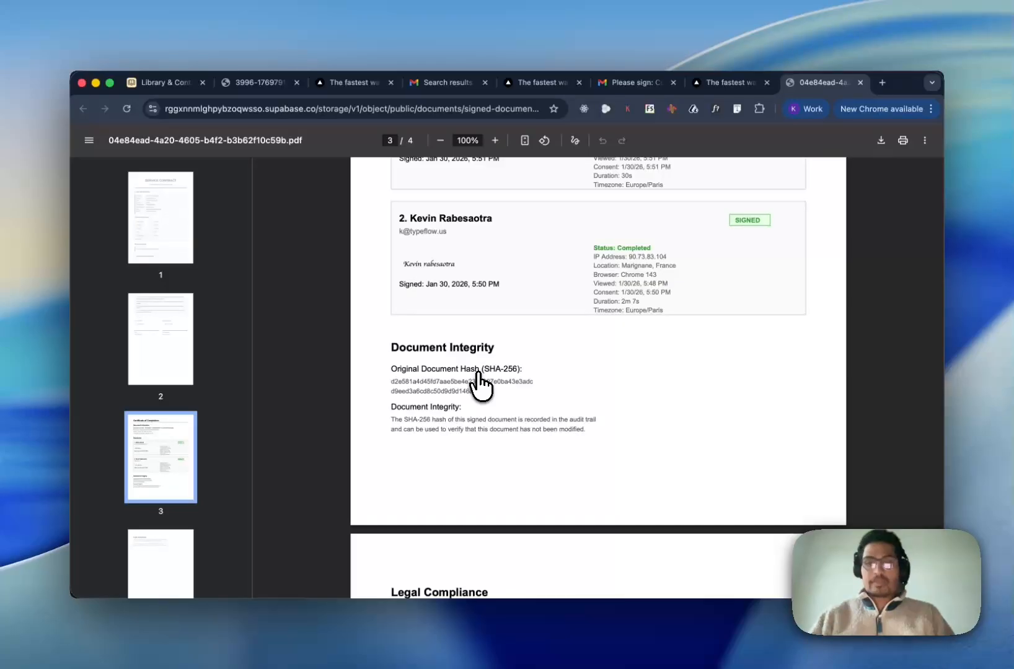
{"action": "scroll", "coordinate": [477, 384], "scroll_direction": "down", "scroll_amount": 4}
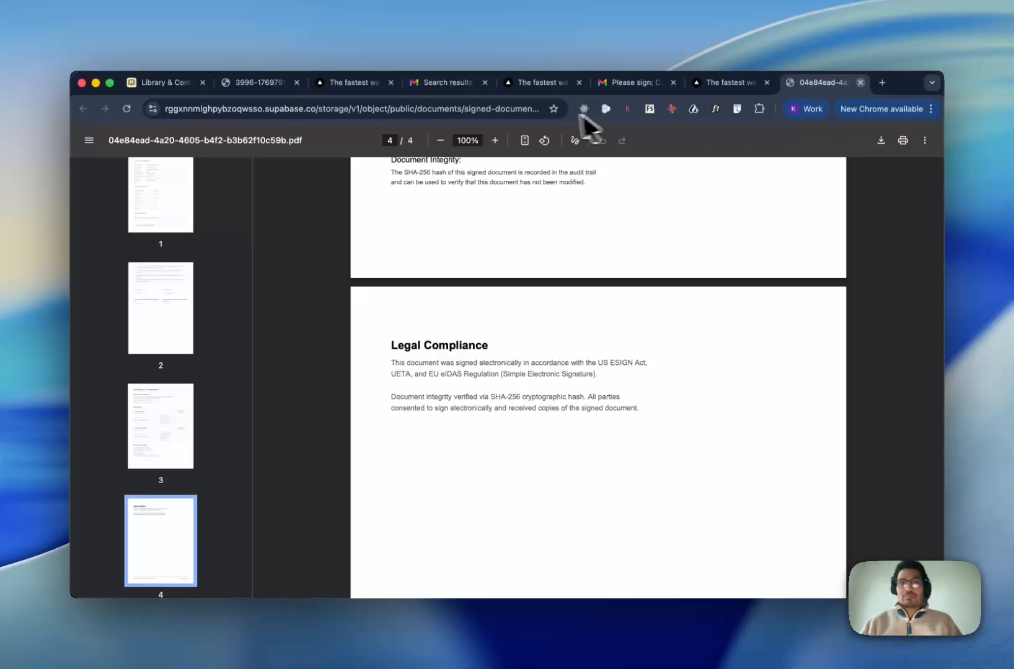
{"action": "key", "text": "super+w"}
- Open the completed CONT-2024-001 contract from Typeflow's History
{"action": "left_click", "coordinate": [353, 84]}
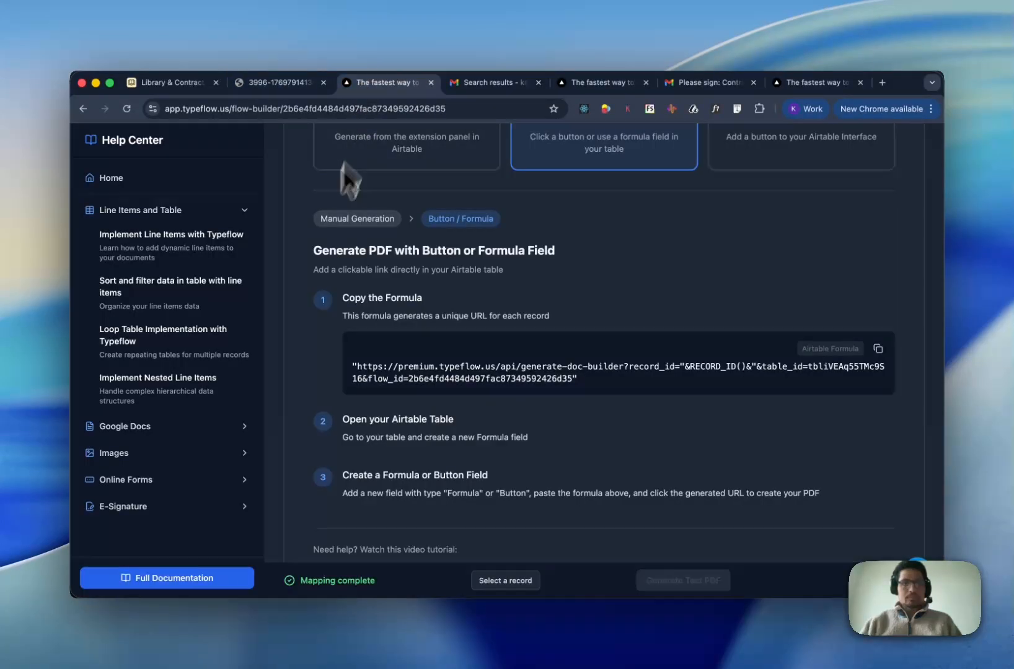
{"action": "scroll", "coordinate": [350, 167], "scroll_direction": "up", "scroll_amount": 8}
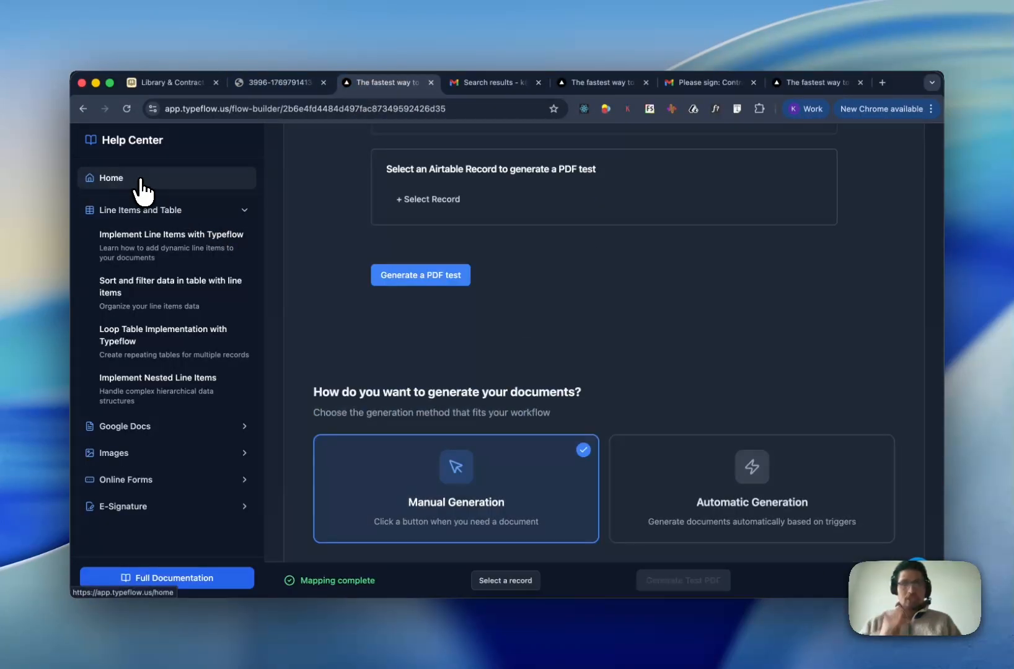
{"action": "left_click", "coordinate": [140, 180]}
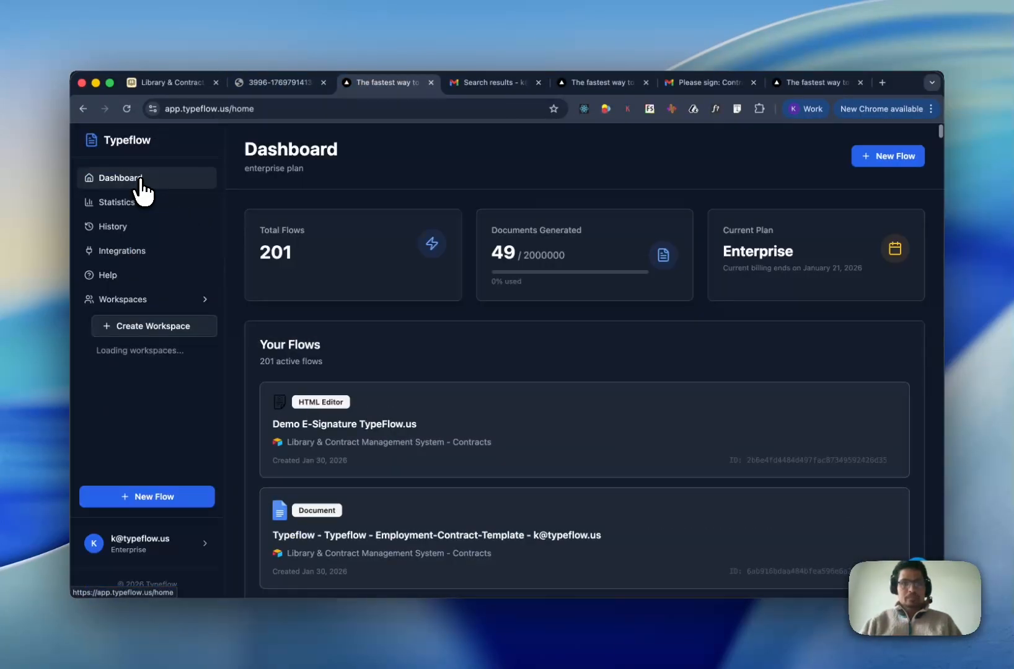
{"action": "left_click", "coordinate": [114, 228]}
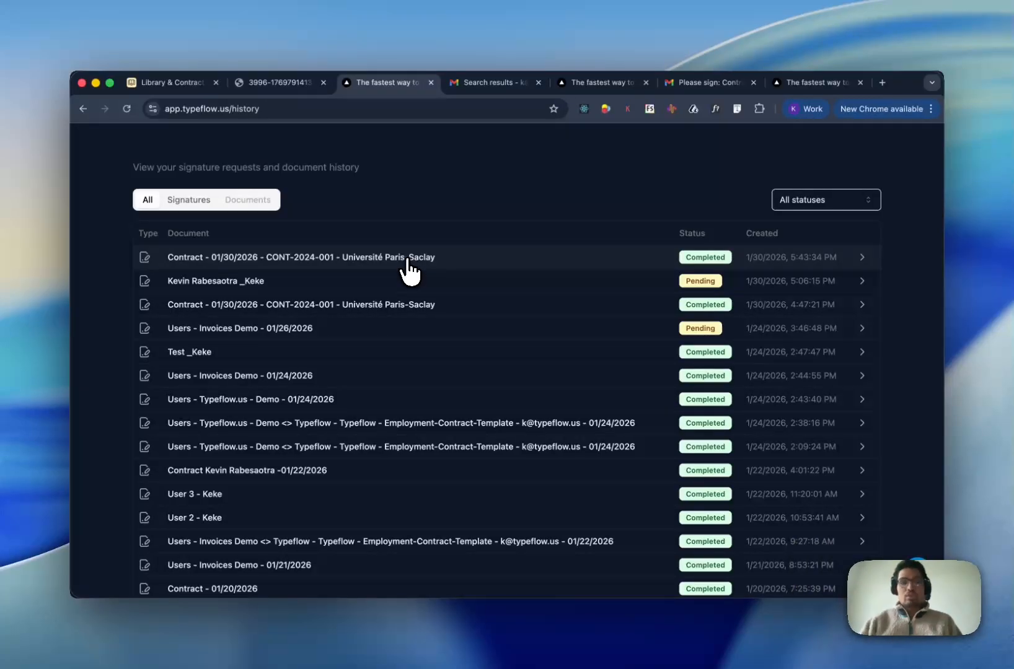
{"action": "left_click", "coordinate": [407, 266]}
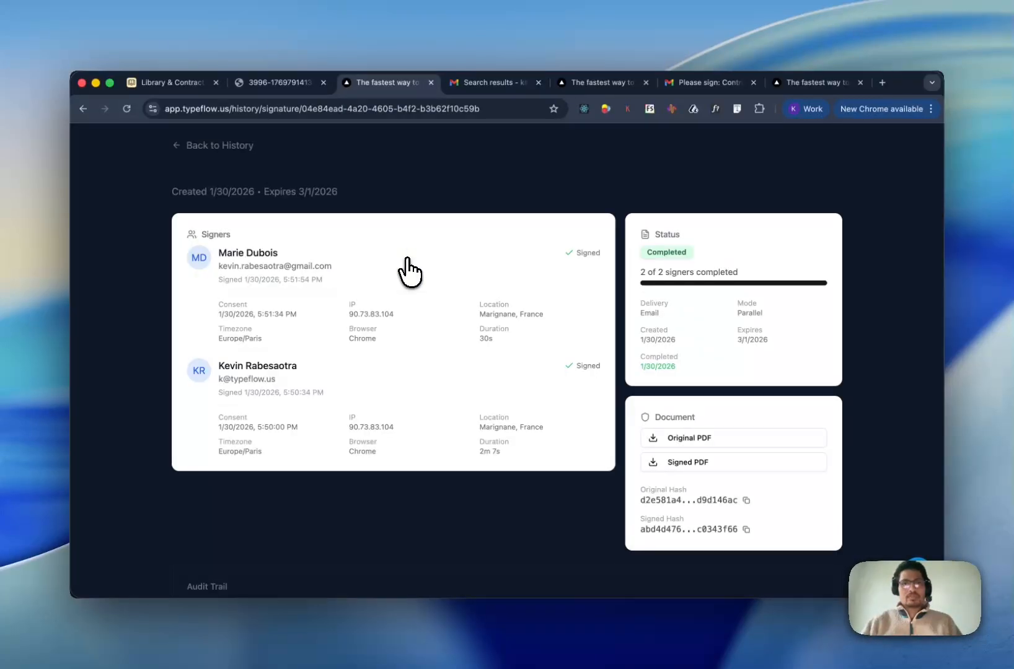
- Scroll through the signer statuses, PDF hashes and timestamped audit trail
{"action": "scroll", "coordinate": [409, 272], "scroll_direction": "down", "scroll_amount": 1}
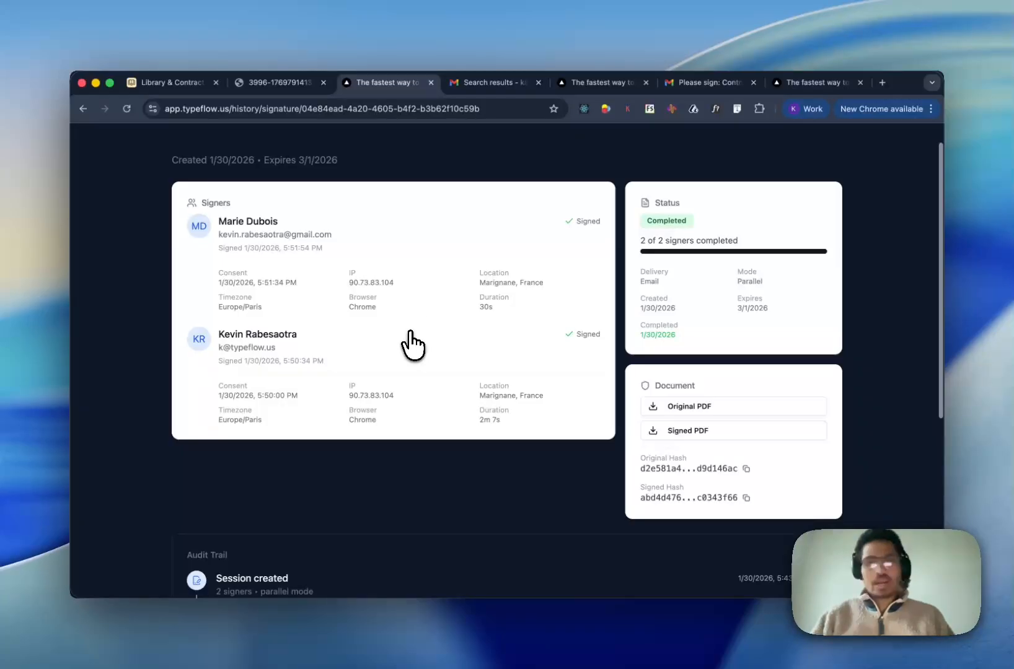
{"action": "scroll", "coordinate": [409, 343], "scroll_direction": "down", "scroll_amount": 5}
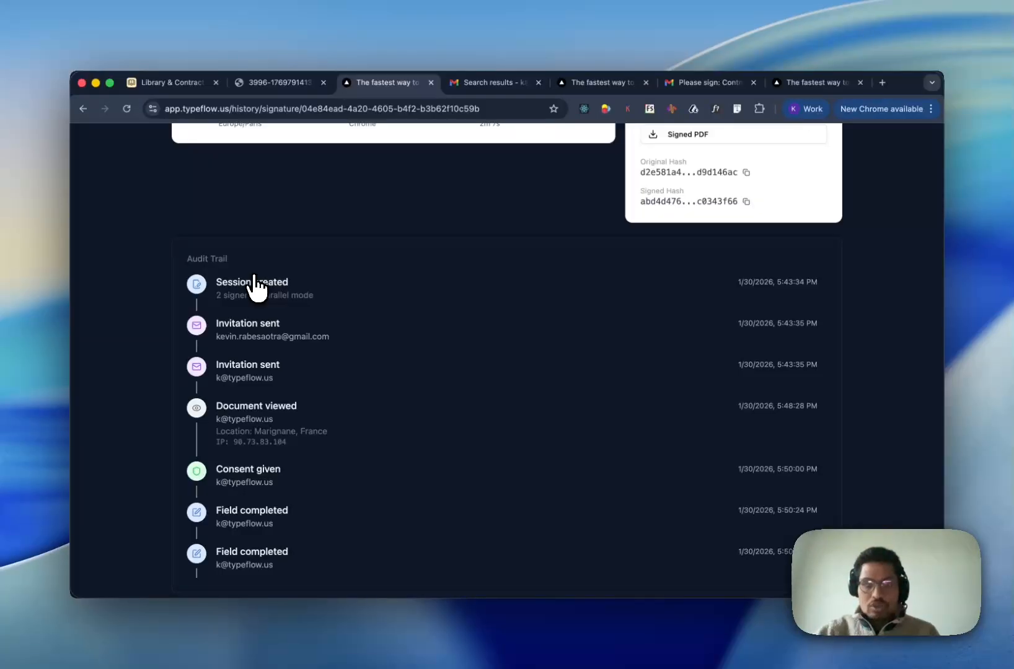
{"action": "scroll", "coordinate": [254, 285], "scroll_direction": "down", "scroll_amount": 2}
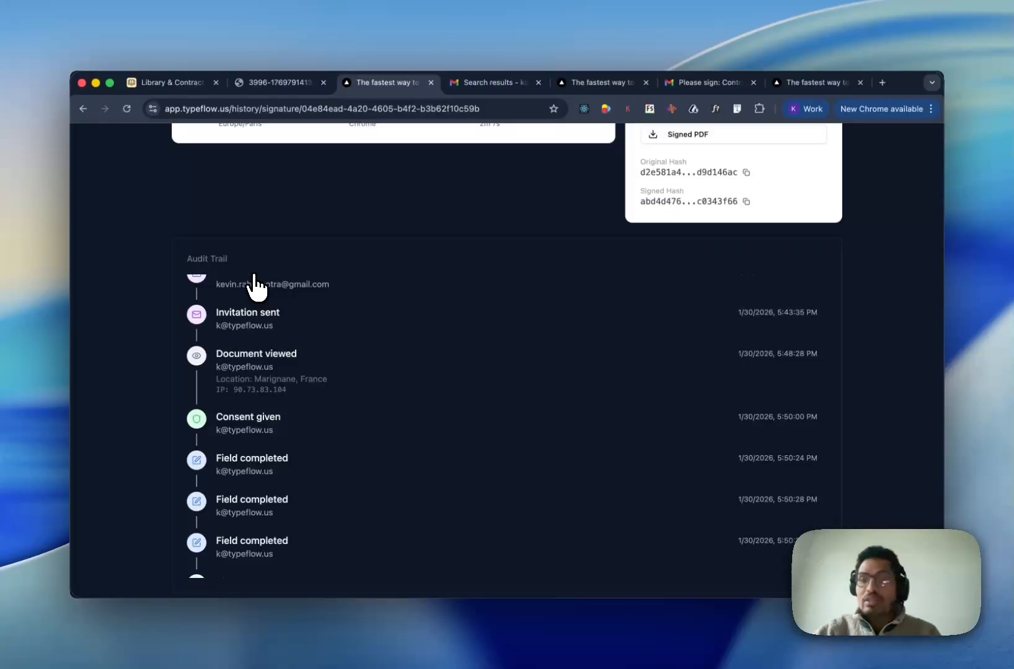
{"action": "scroll", "coordinate": [254, 285], "scroll_direction": "up", "scroll_amount": 3}
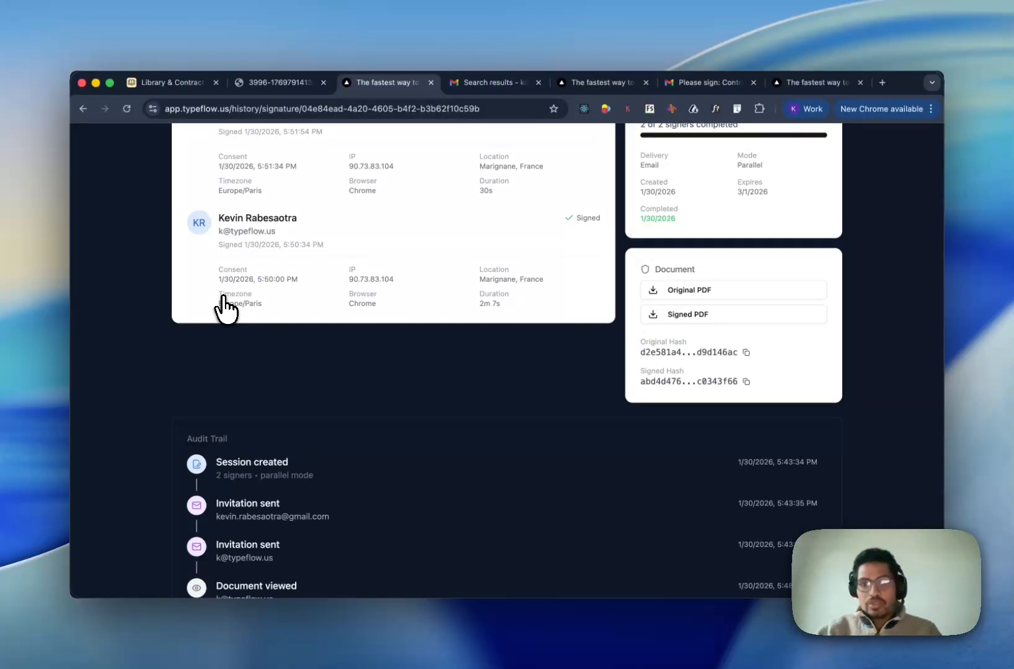